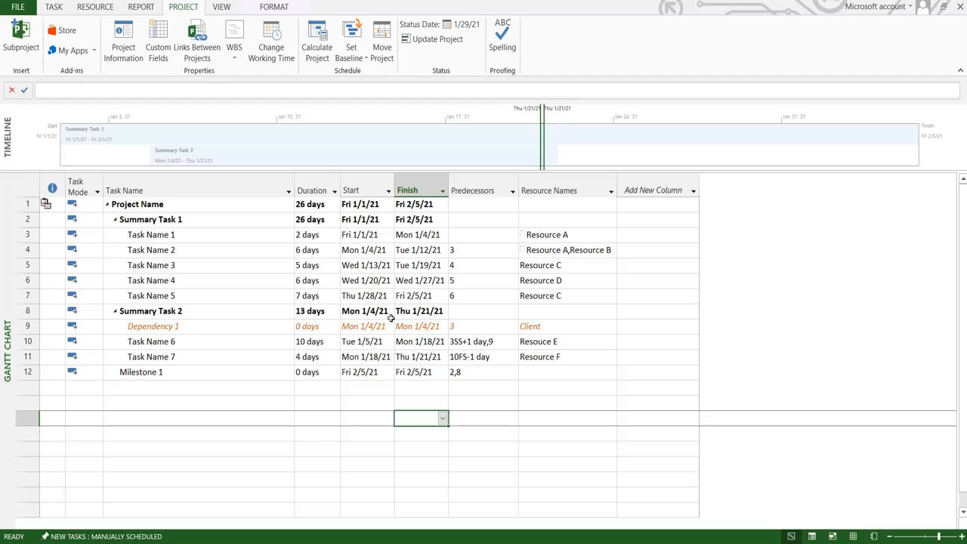
Set the default Baseline for the entire project
click(53, 7)
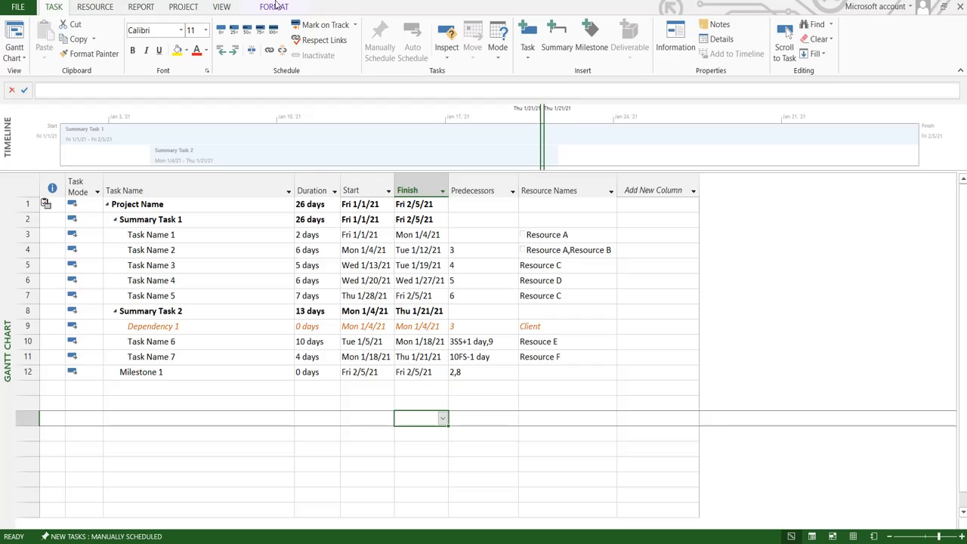
click(183, 8)
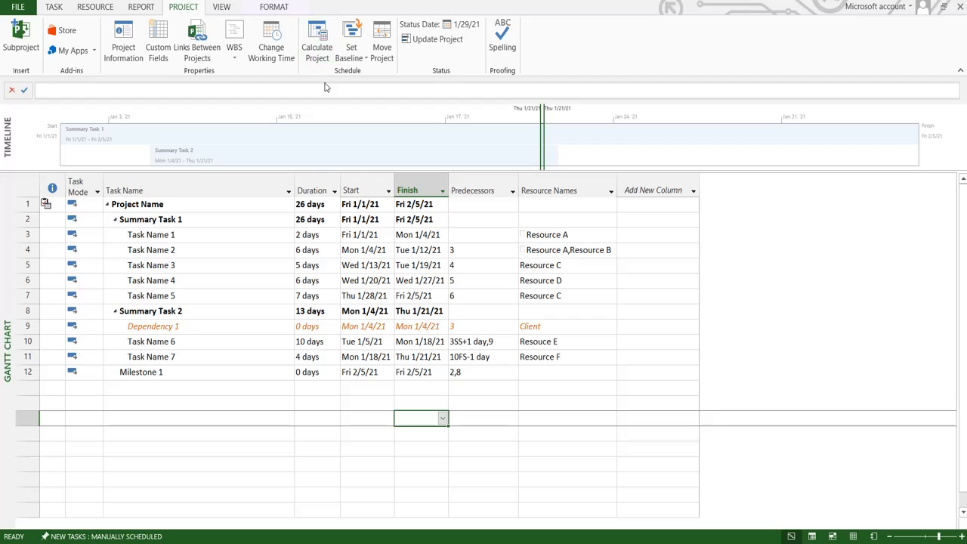
click(360, 58)
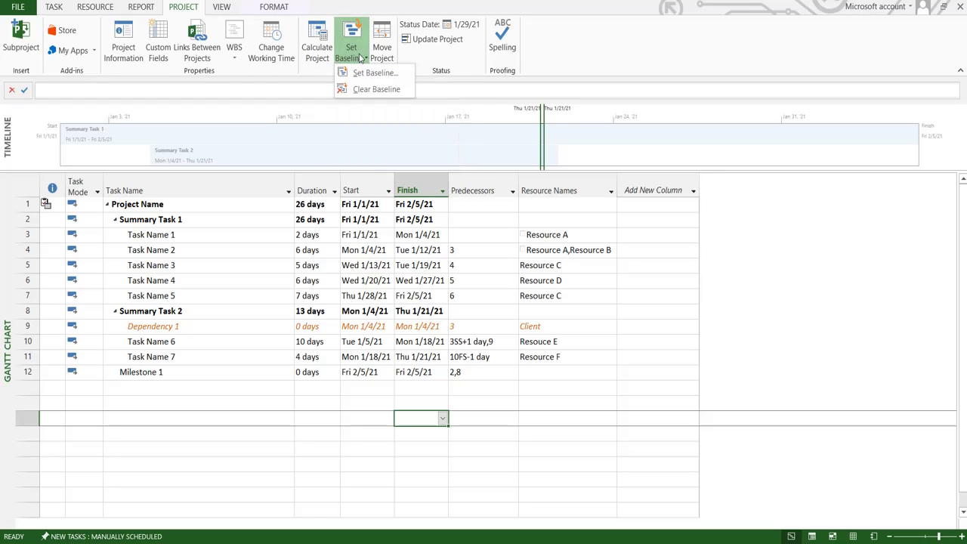
click(397, 77)
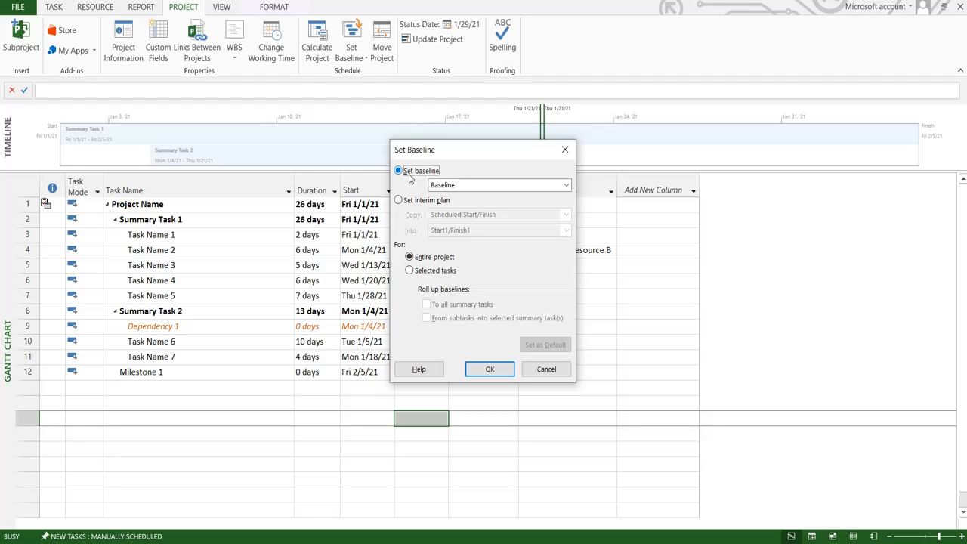
click(450, 186)
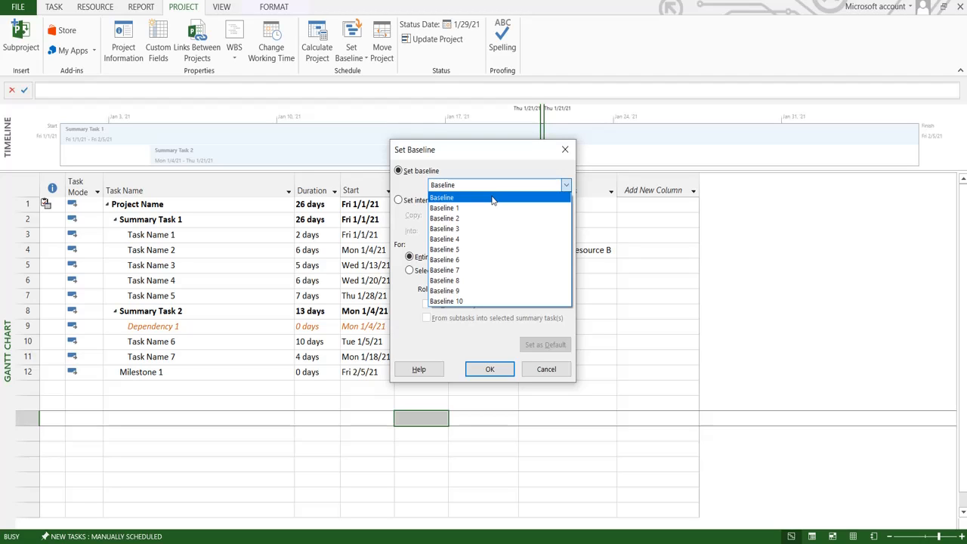
click(492, 198)
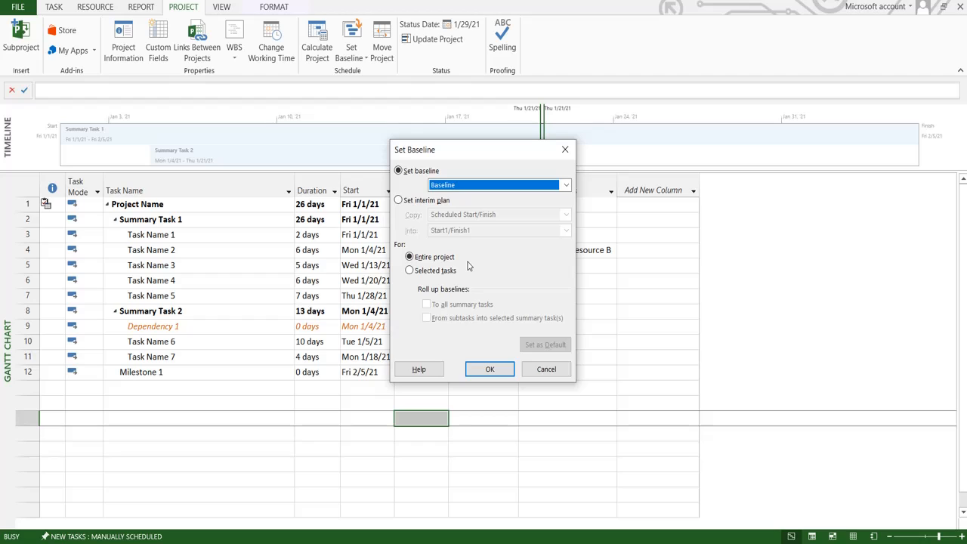
click(490, 369)
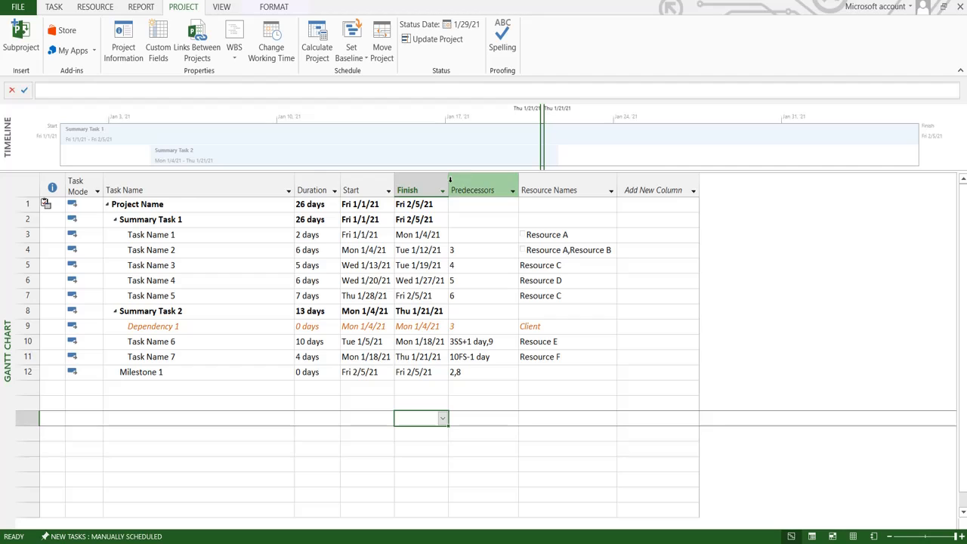
Add Baseline Duration and Baseline Start columns to the task table after Resource Names
click(694, 193)
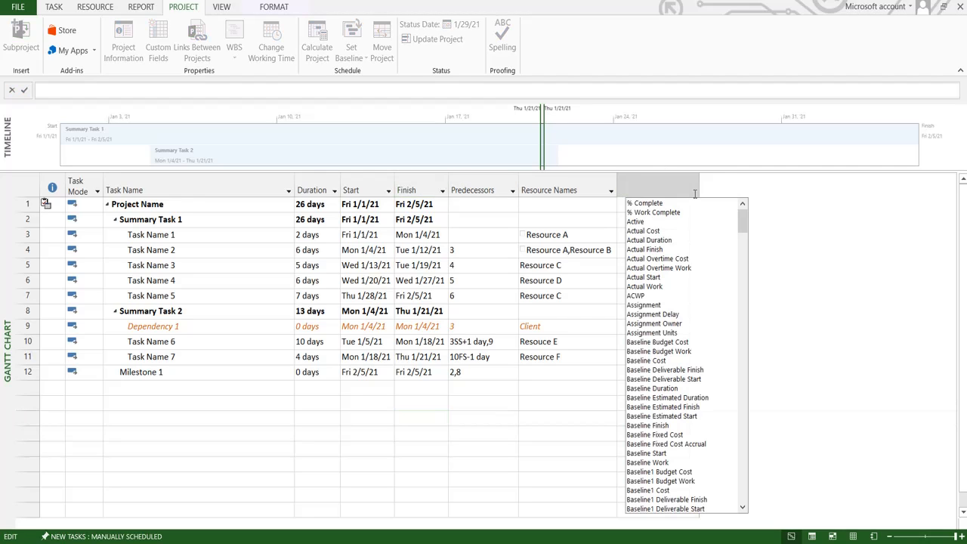
click(651, 388)
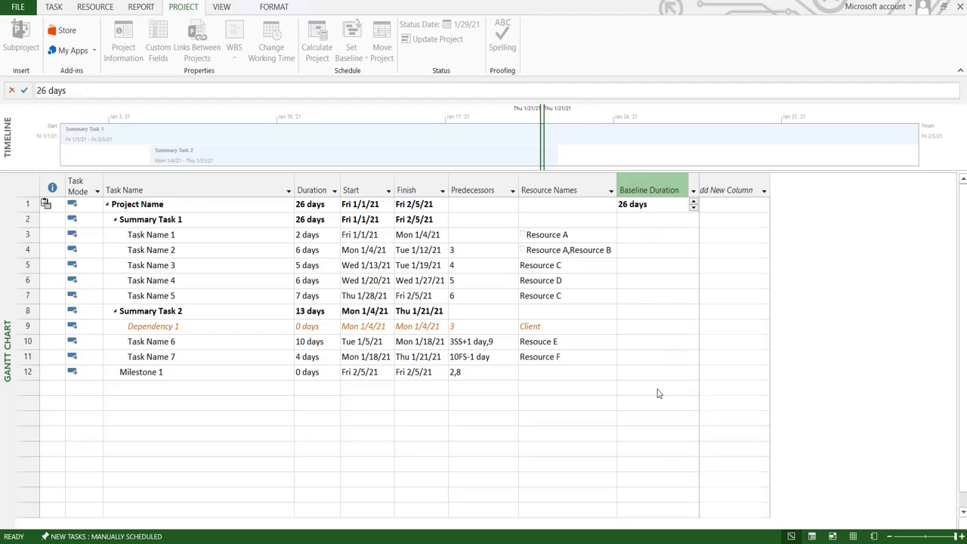
click(778, 190)
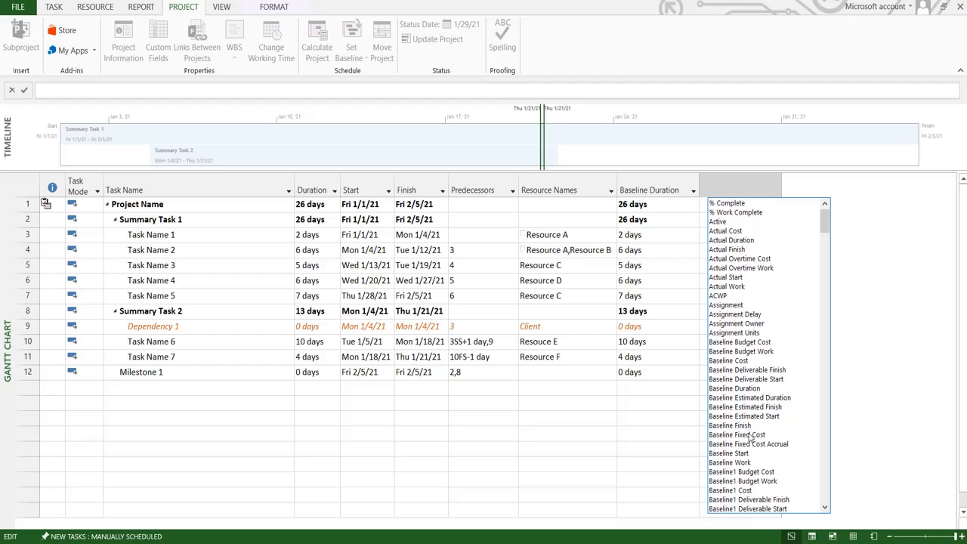
click(741, 453)
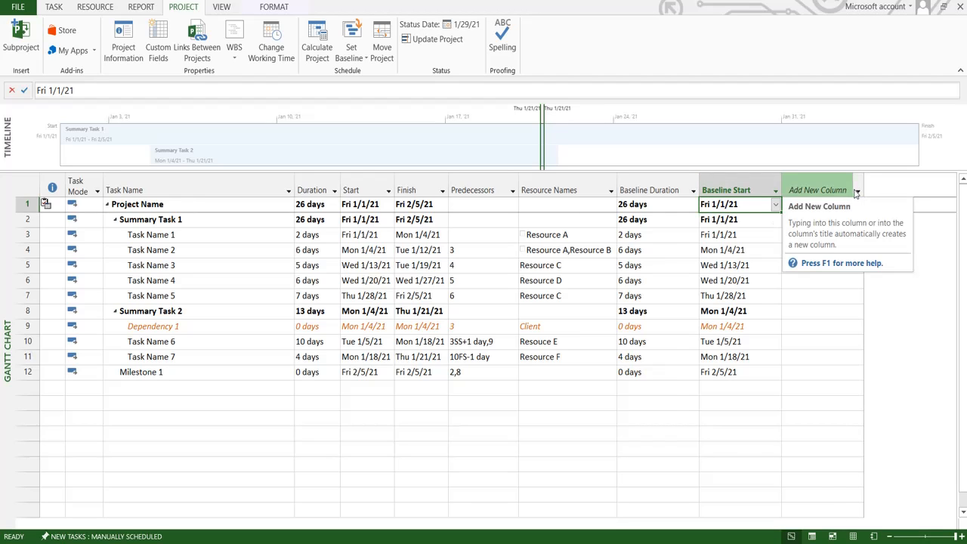
Add a Baseline Finish column to the task table after Baseline Start
click(855, 190)
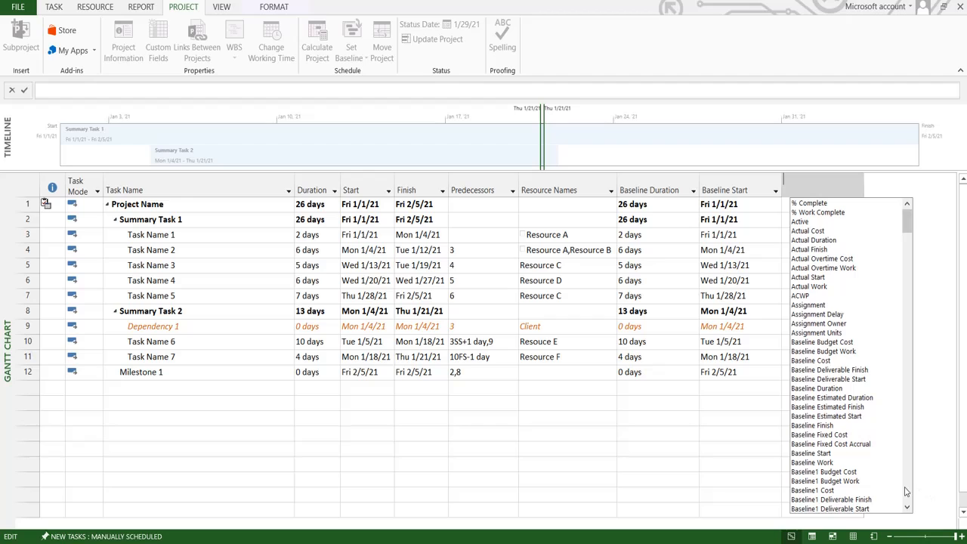
scroll(907, 491, down, 10)
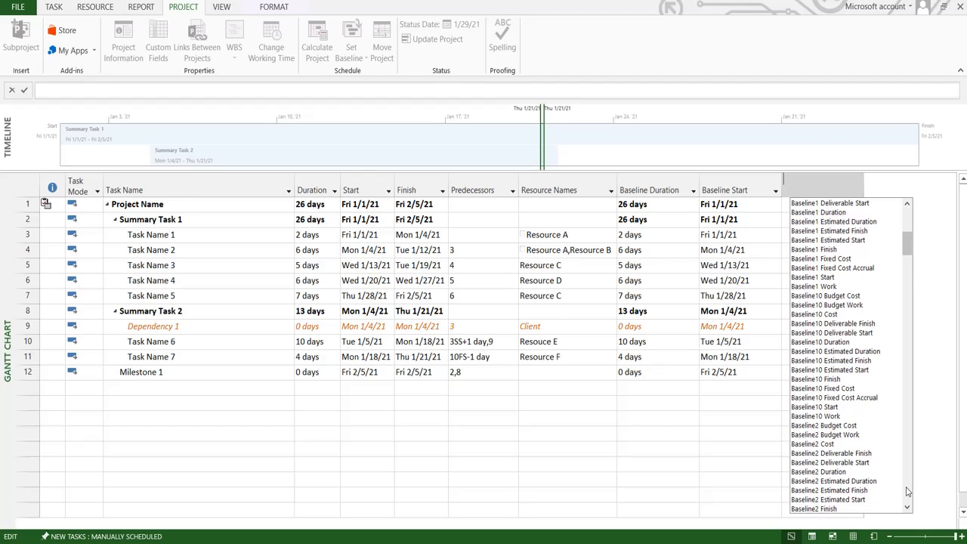
click(907, 491)
click(912, 239)
click(912, 224)
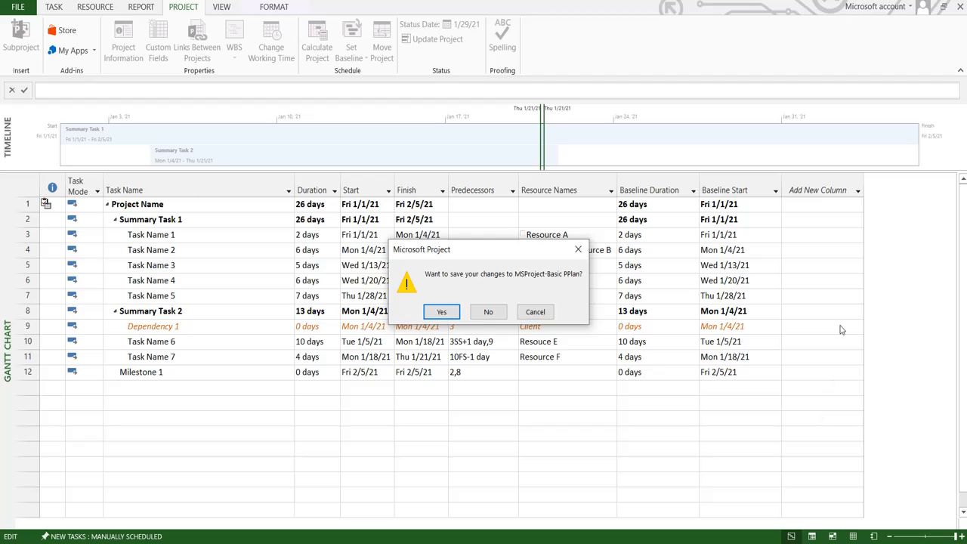
click(535, 311)
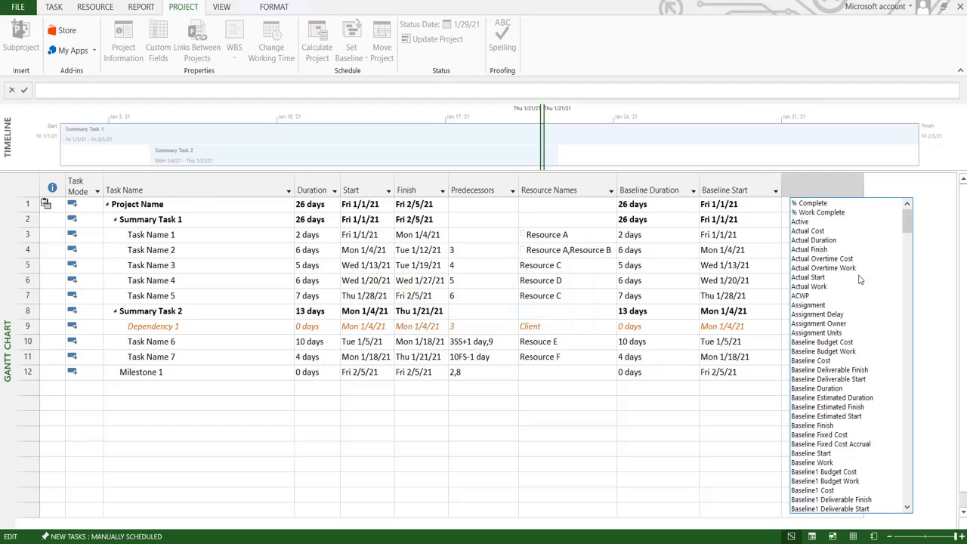
click(824, 427)
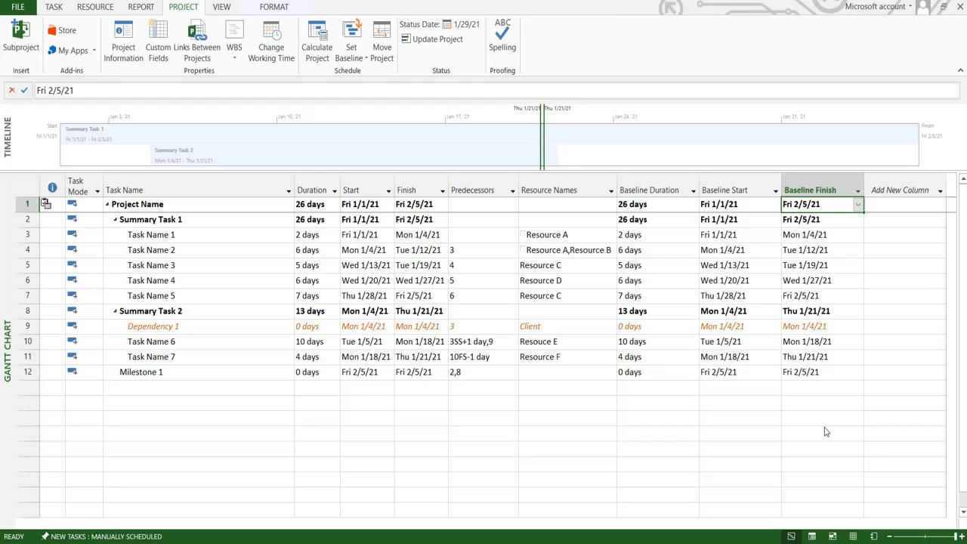
Fit the widths of the Baseline Duration, Baseline Start and Baseline Finish columns to their contents
double_click(699, 182)
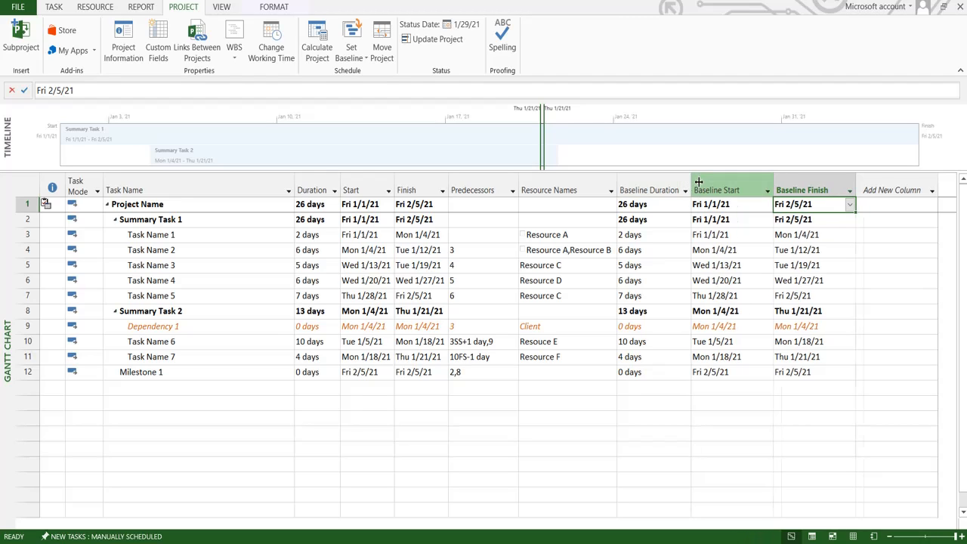
double_click(773, 180)
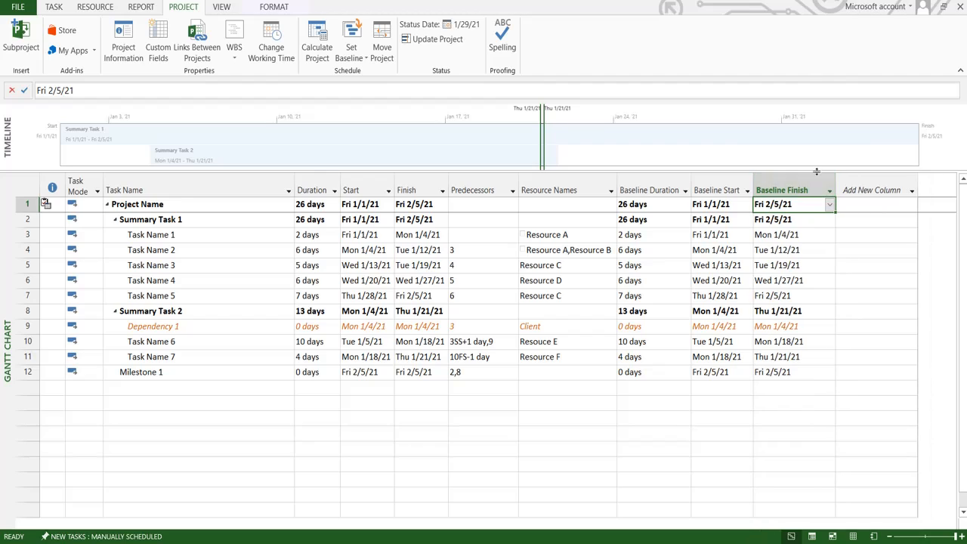
double_click(834, 180)
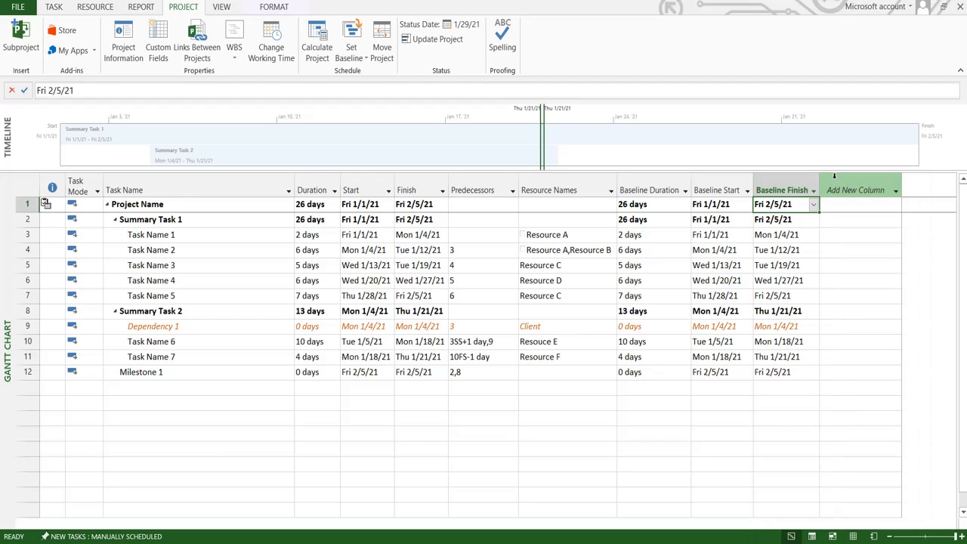
click(822, 353)
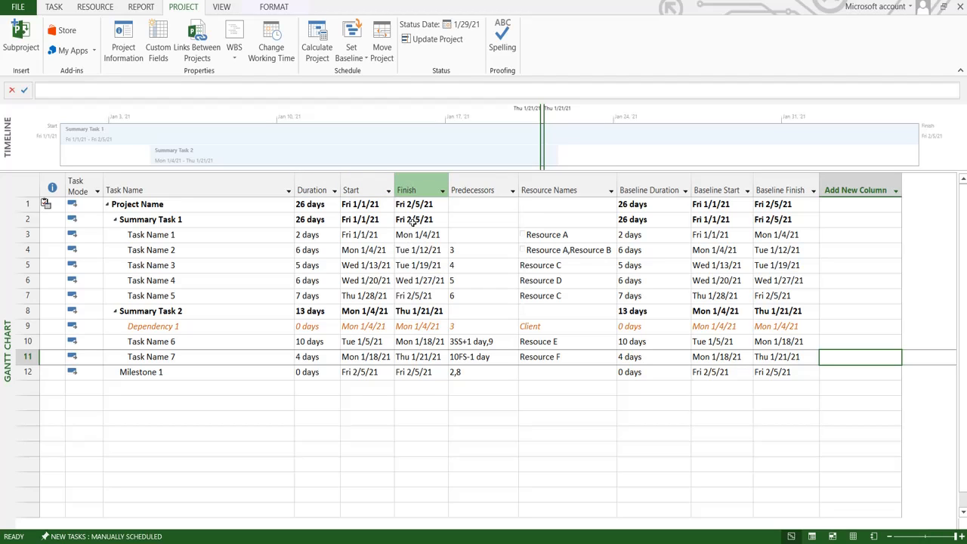
Set the duration of Dependency 1 to 10 days
click(327, 329)
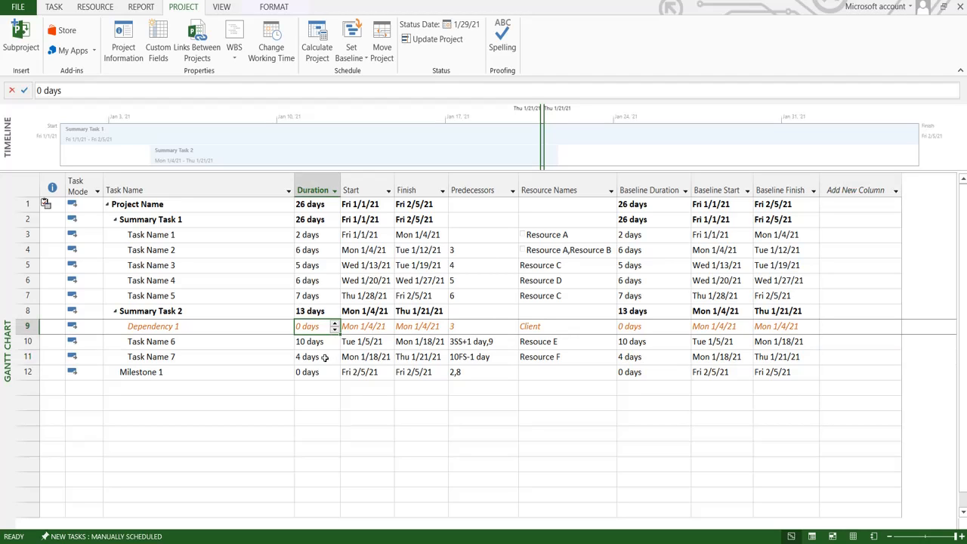
text(10)
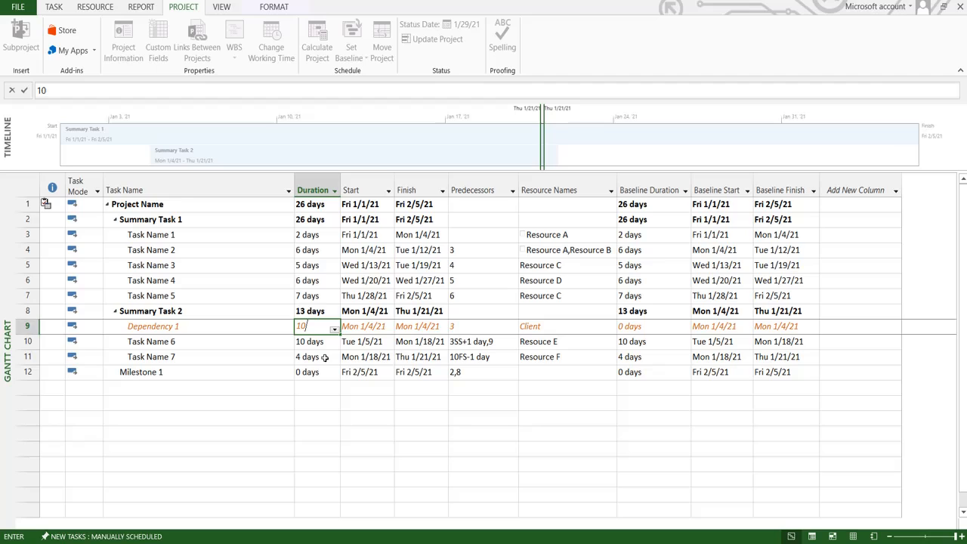
key(Return)
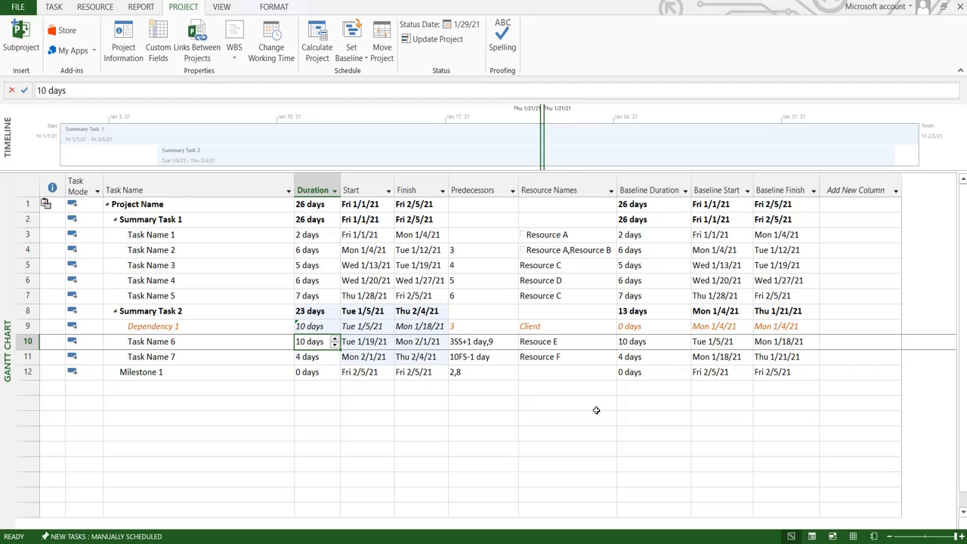
click(388, 431)
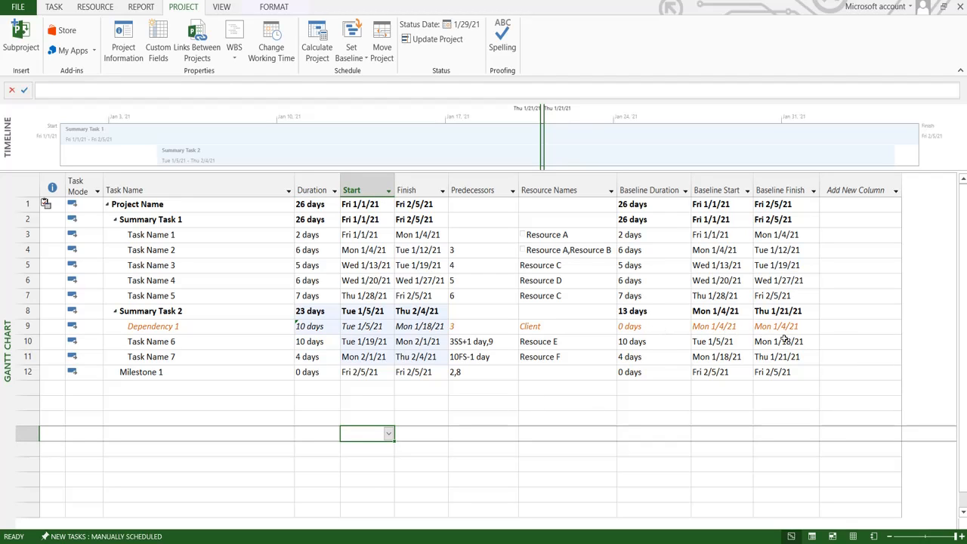
Compare the current durations with the baseline durations for Dependency 1 and the other tasks
click(654, 331)
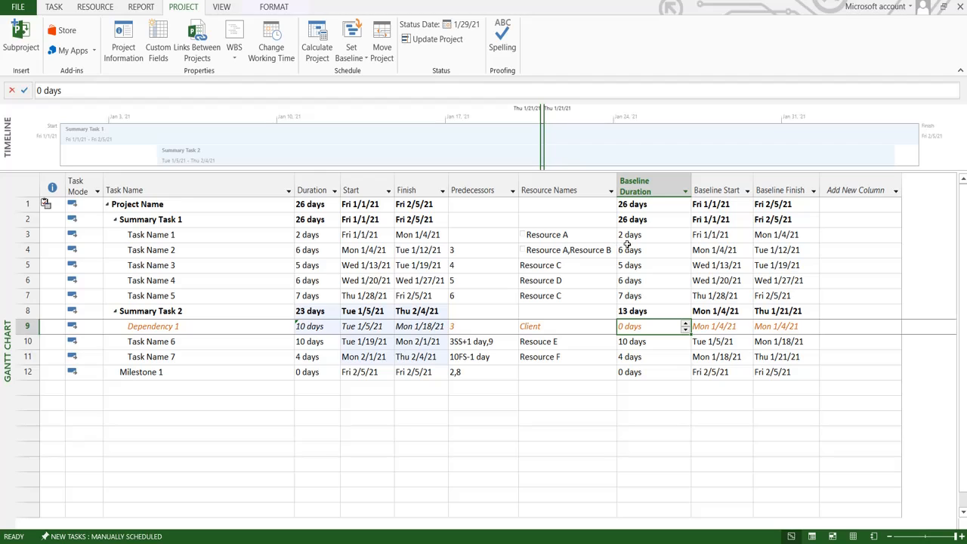
click(300, 236)
click(662, 263)
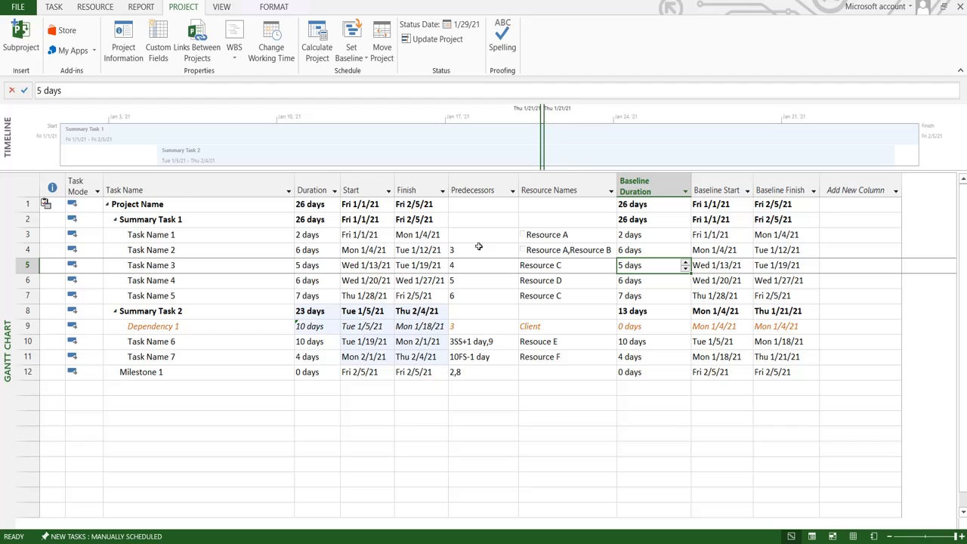
click(321, 331)
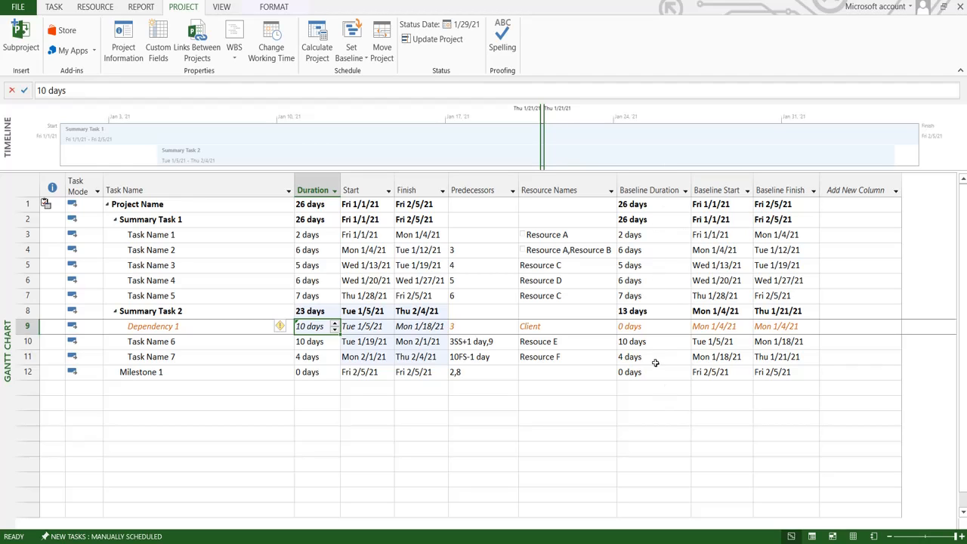
click(320, 375)
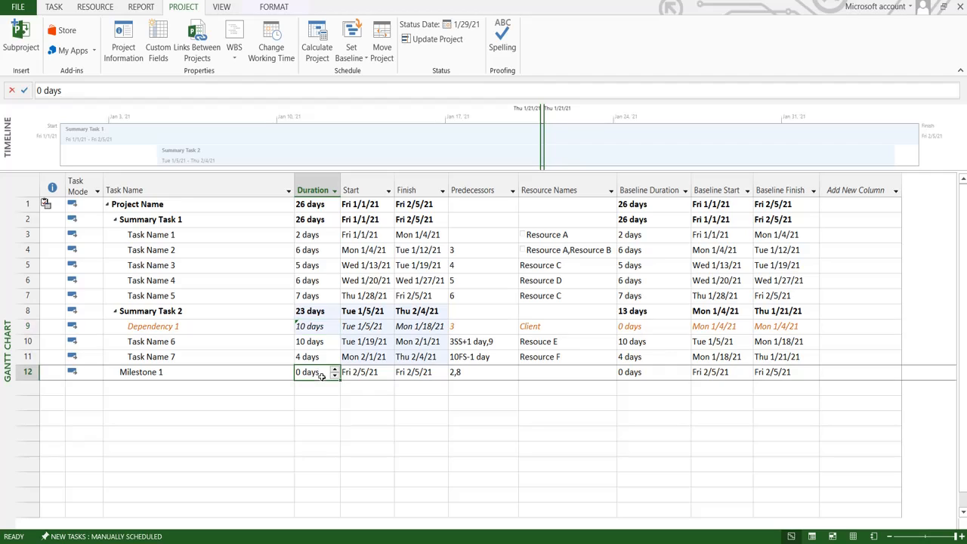
click(325, 465)
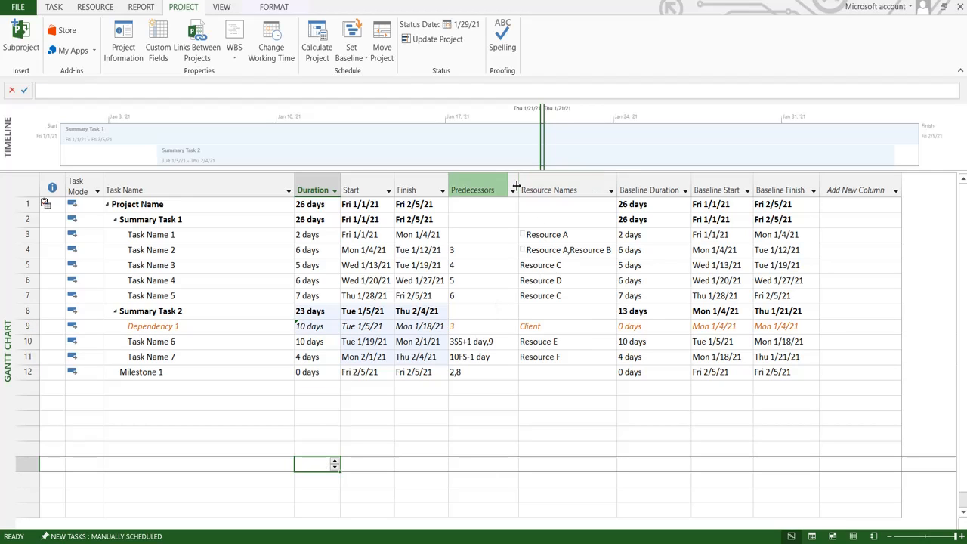
Narrow the Predecessors column slightly in the task table
drag(516, 186, 505, 187)
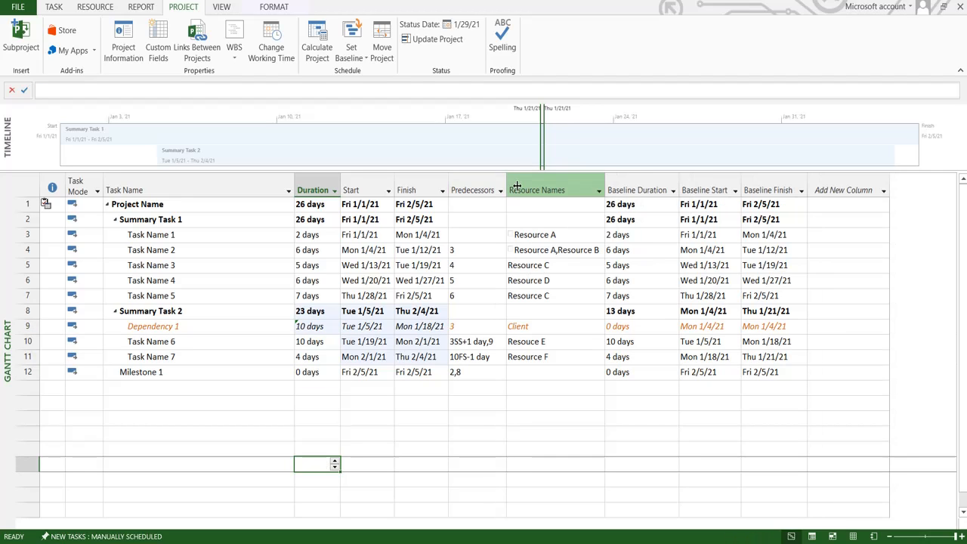
click(291, 418)
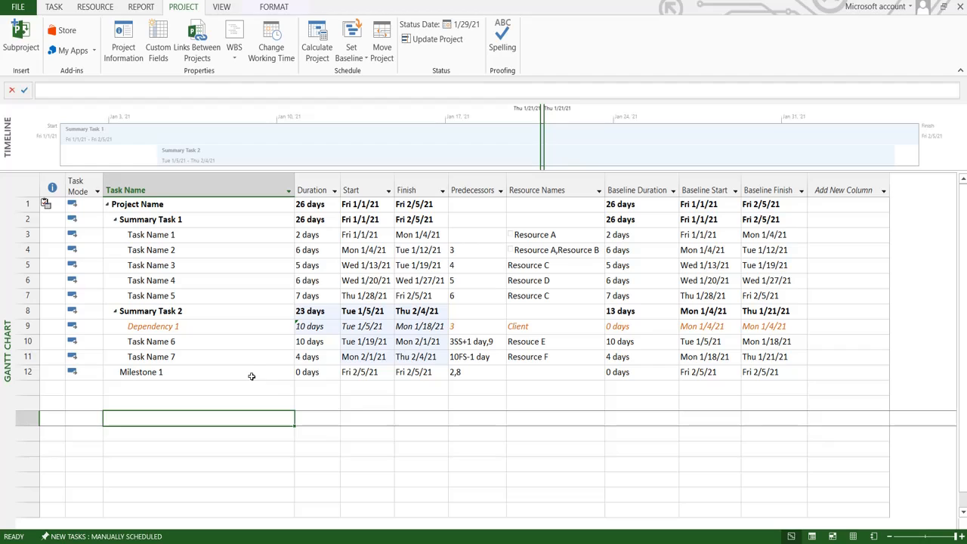
Examine how Milestone 1 depends on Summary Task 1 and Summary Task 2 through its predecessors
click(250, 373)
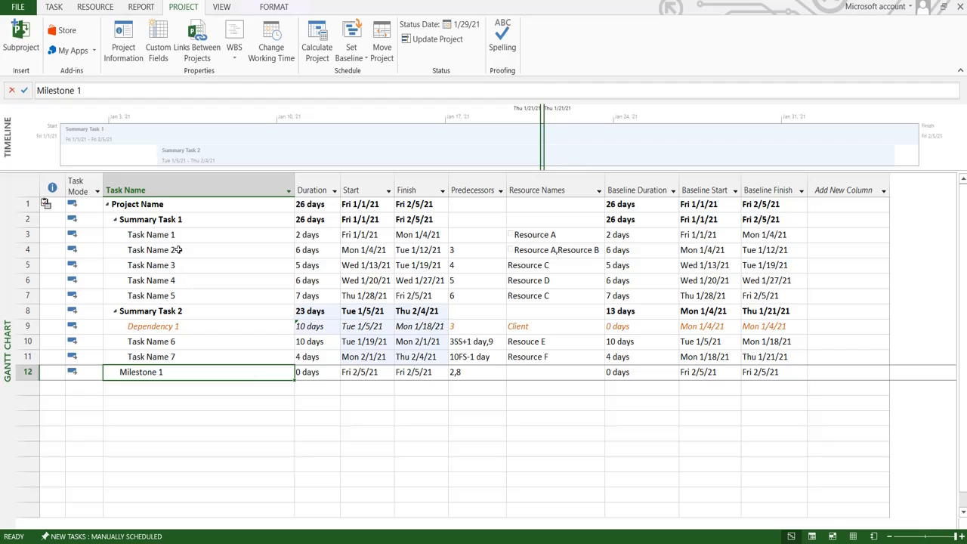
click(282, 220)
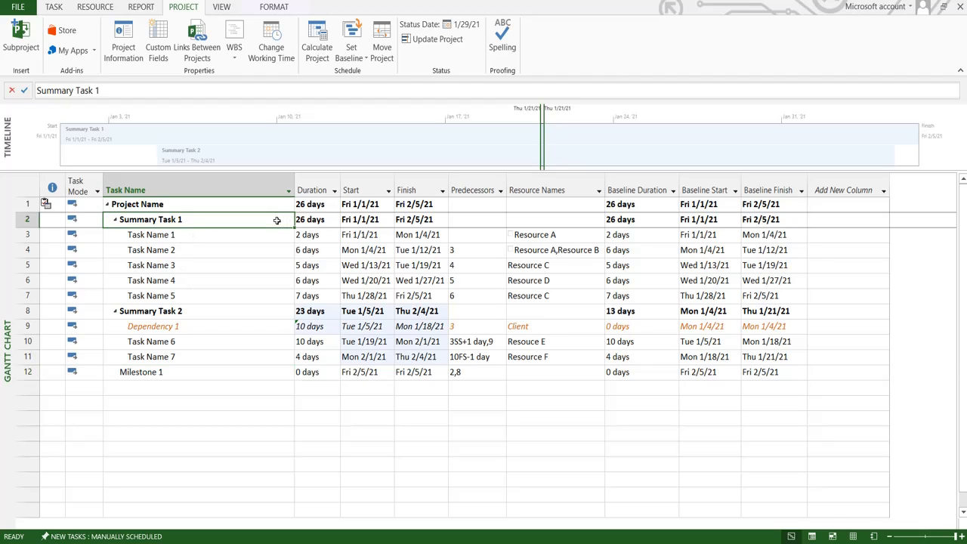
click(265, 312)
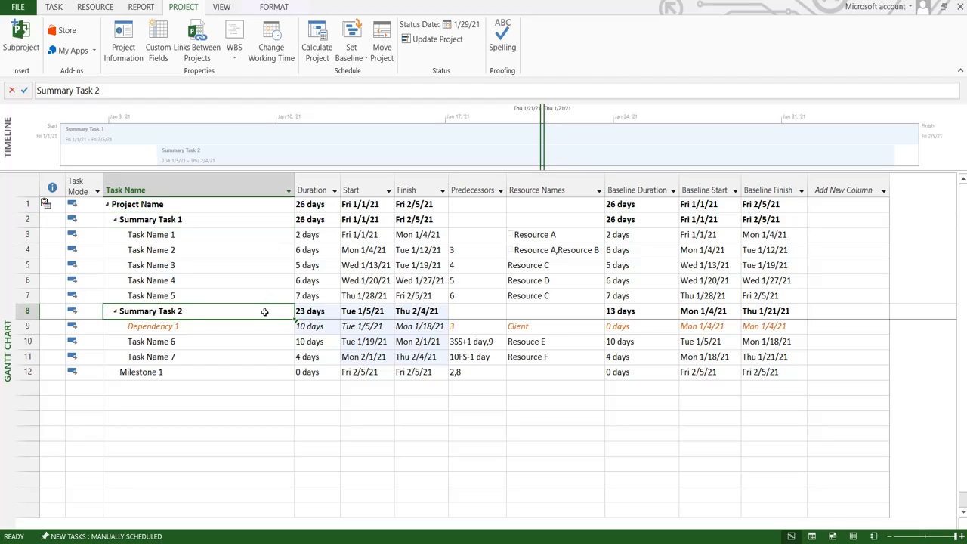
click(458, 373)
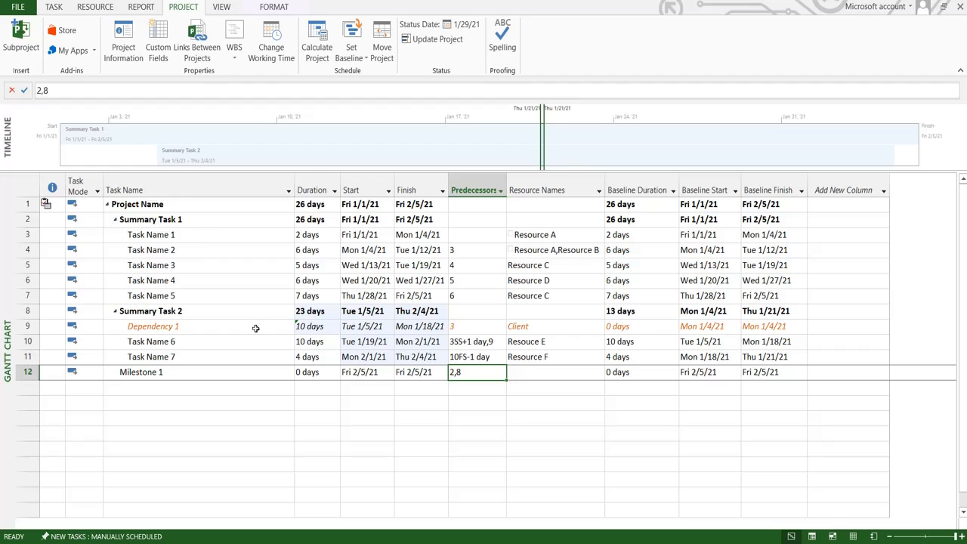
Select Milestone 1 in the task table and switch to the Network Diagram view
click(176, 365)
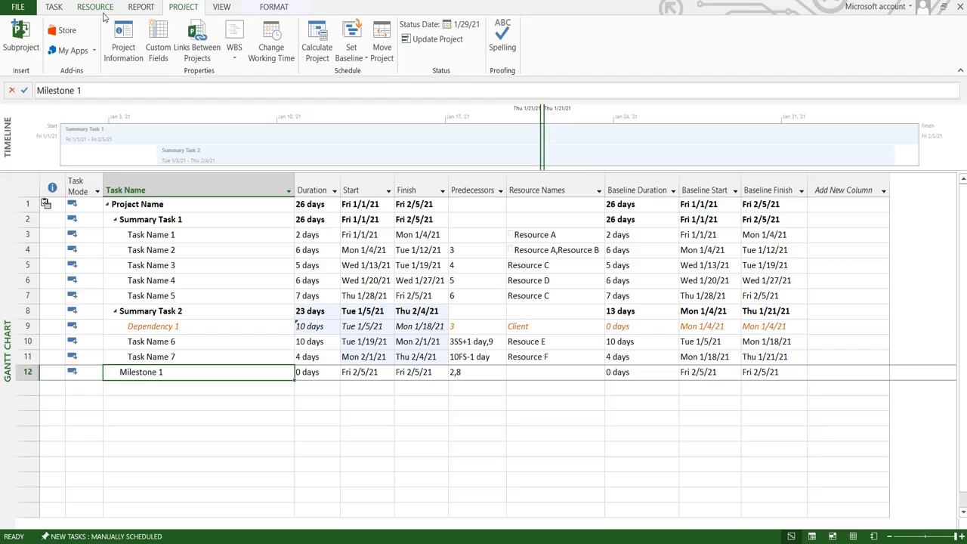
click(64, 9)
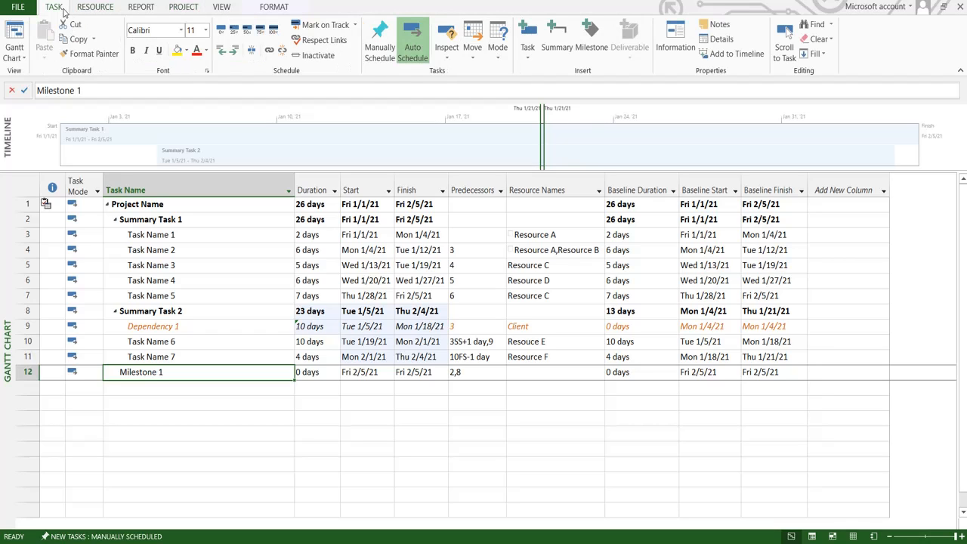
click(17, 57)
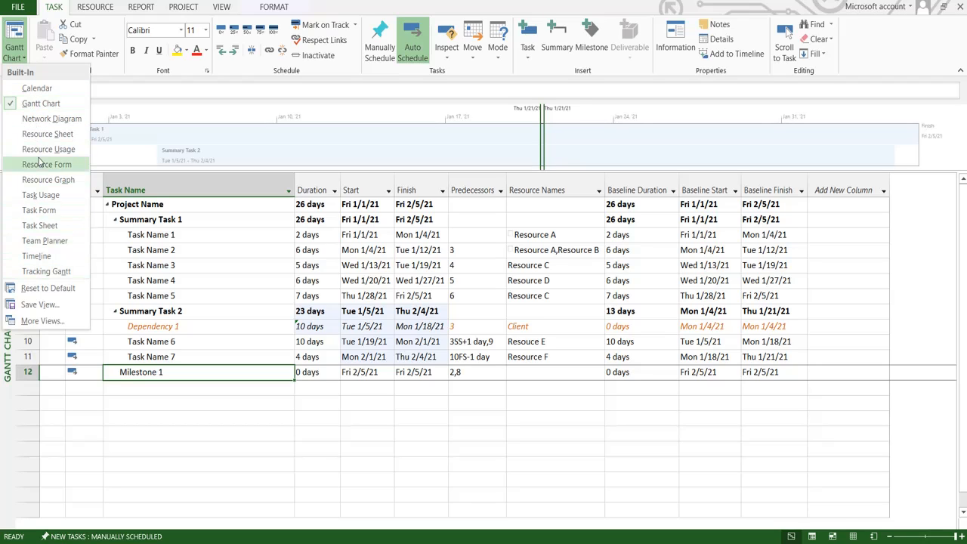
click(40, 120)
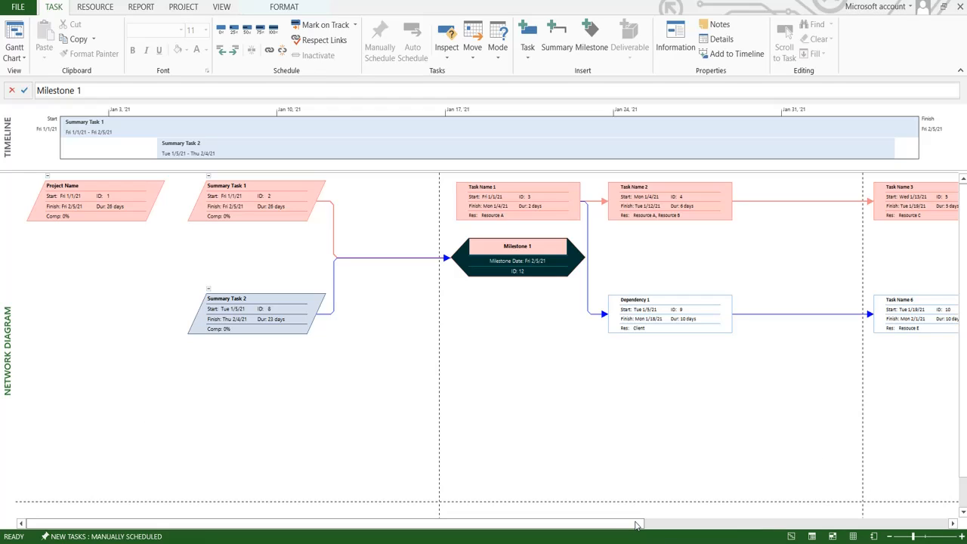
Examine Task Name 2, Task Name 3 and Milestone 1 and their links in the network diagram
mouse_move(635, 525)
mouse_down()
mouse_move(965, 517)
mouse_move(636, 518)
mouse_up()
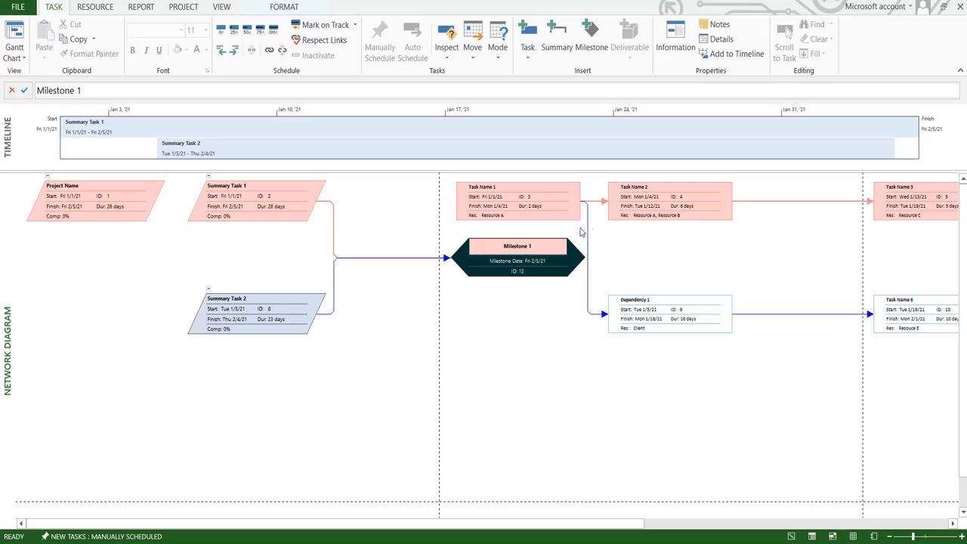
click(640, 216)
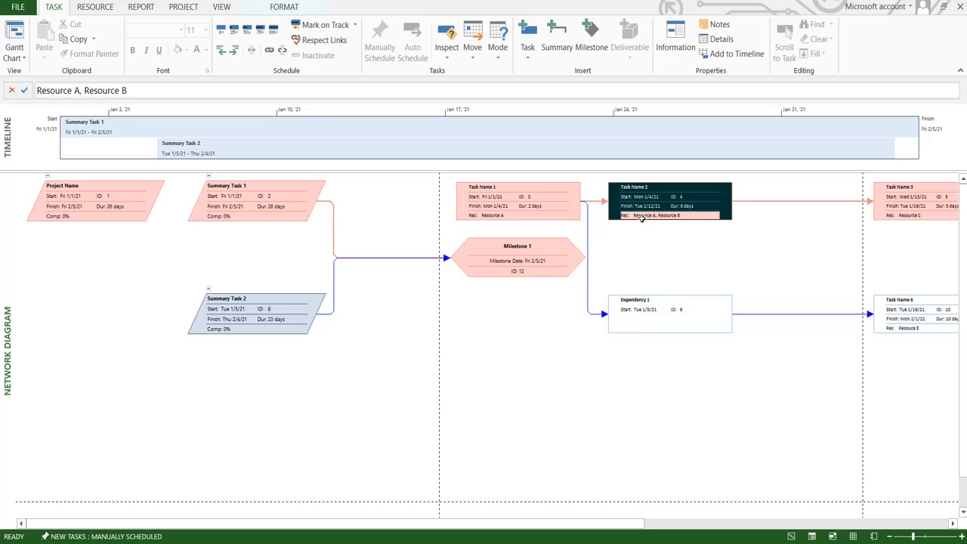
click(882, 211)
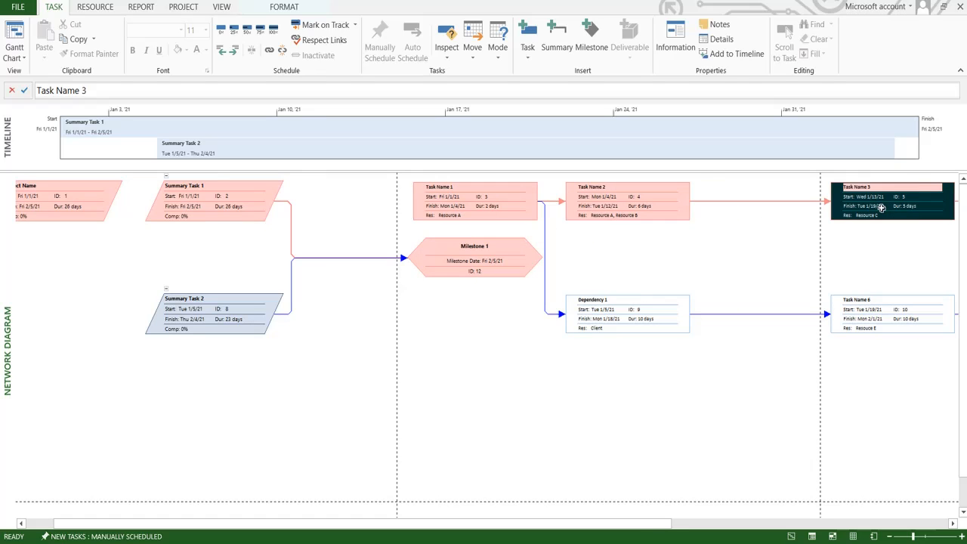
click(851, 522)
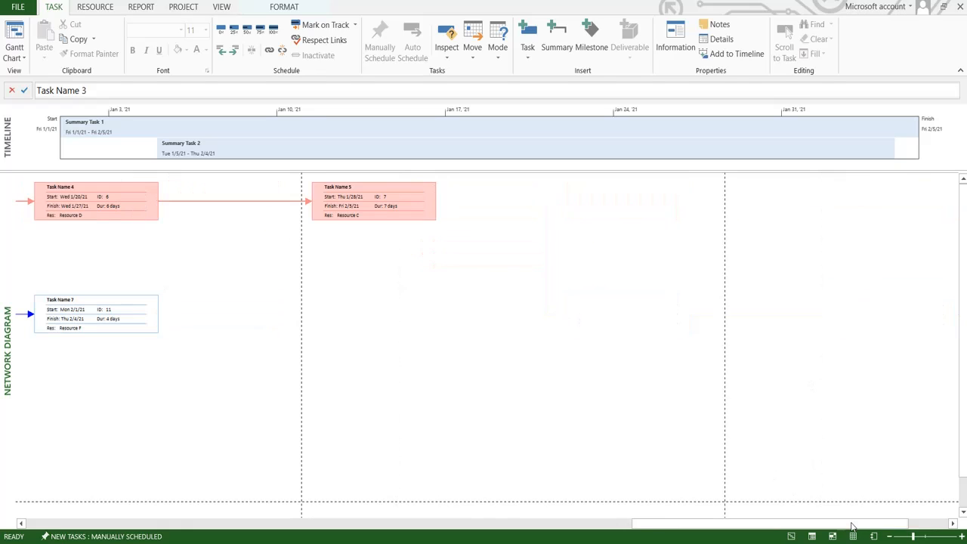
click(385, 523)
click(446, 260)
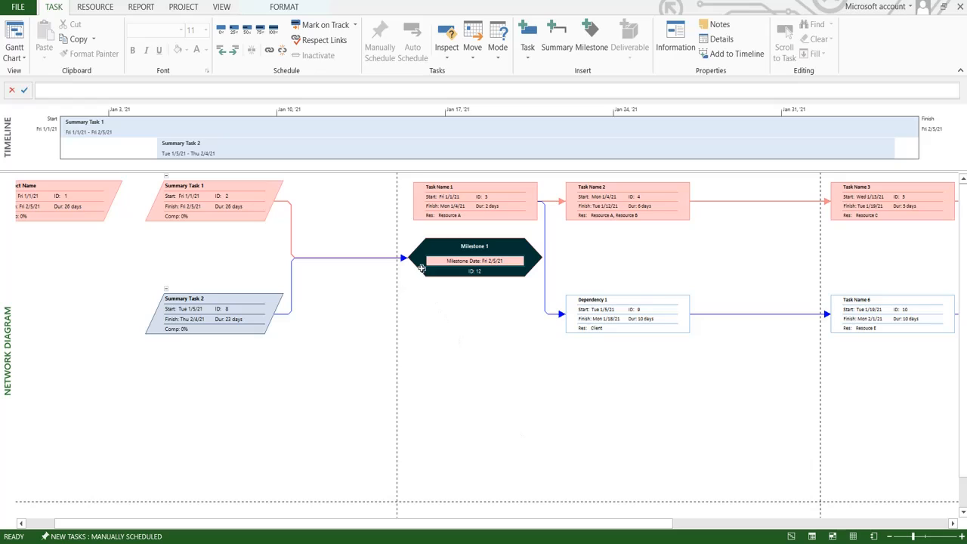
mouse_move(418, 253)
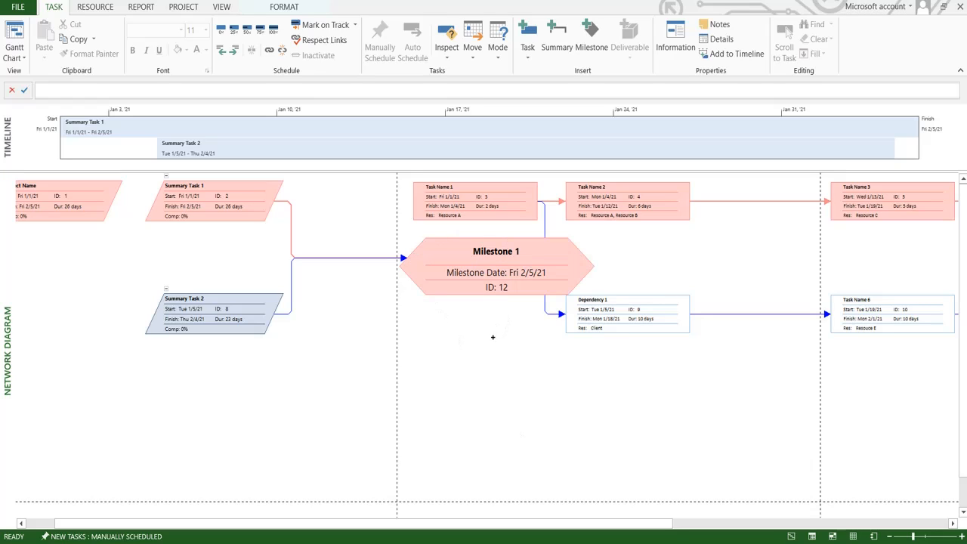
click(655, 218)
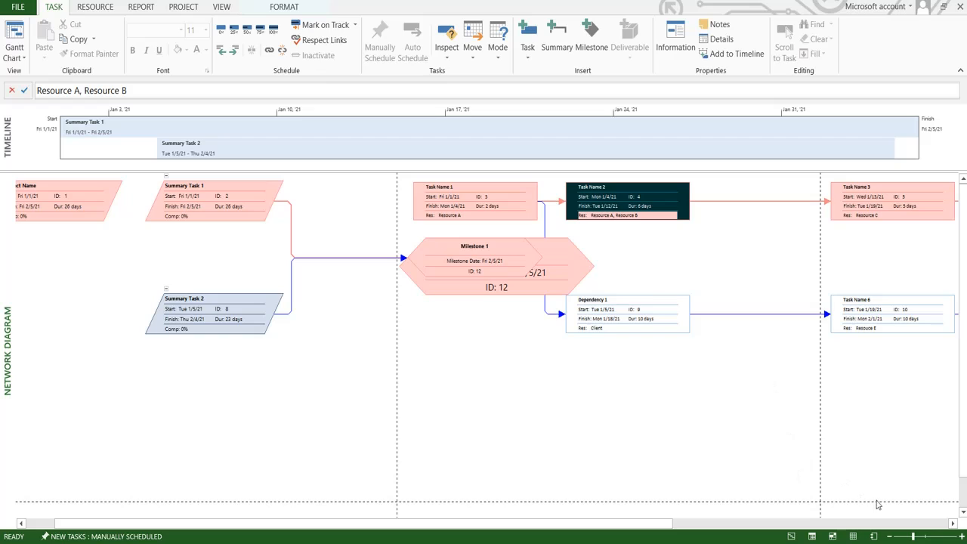
Show the entire network diagram at once, from Project Name through Task Name 5
click(922, 536)
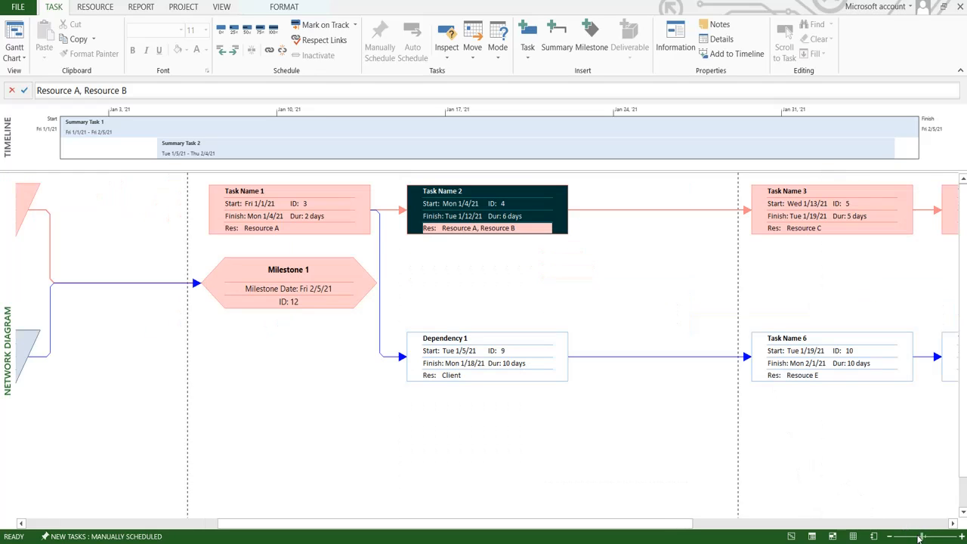
click(912, 537)
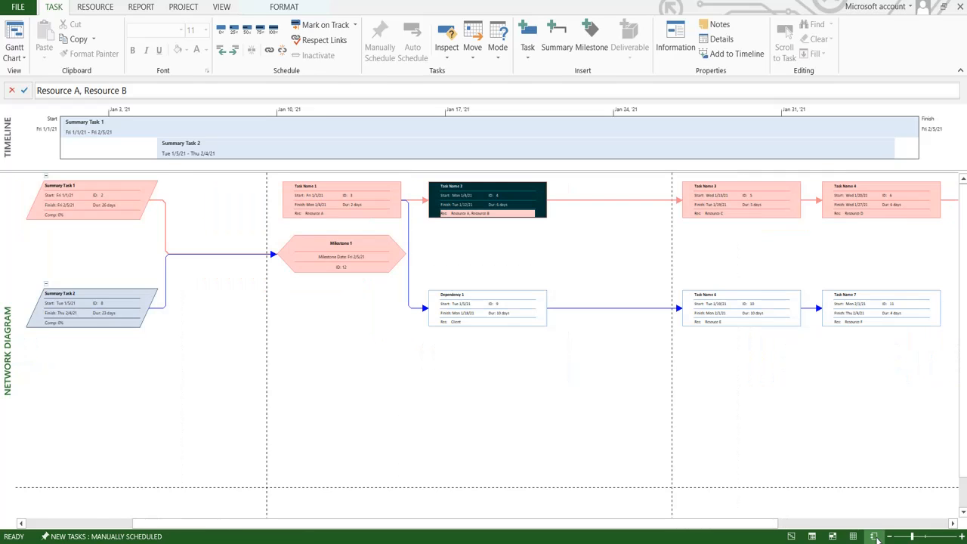
click(888, 536)
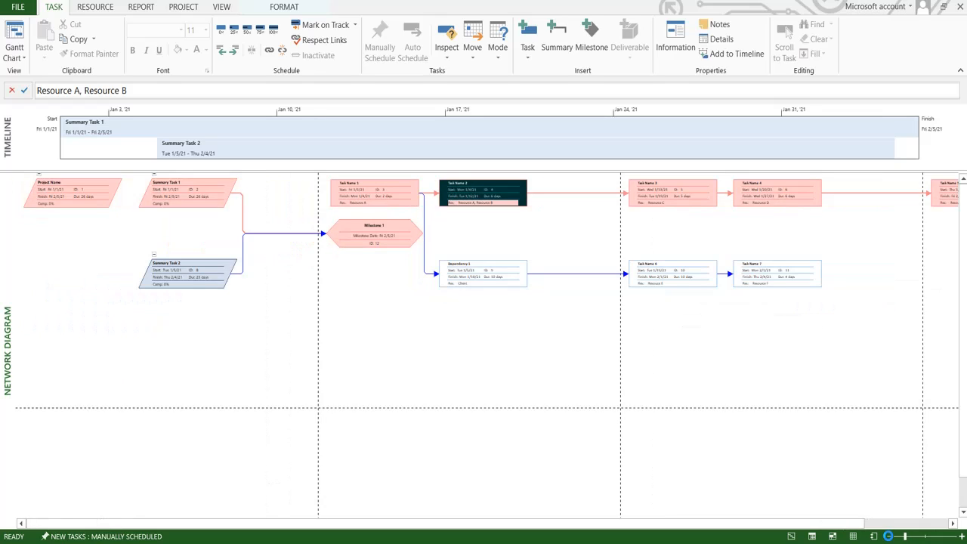
click(889, 537)
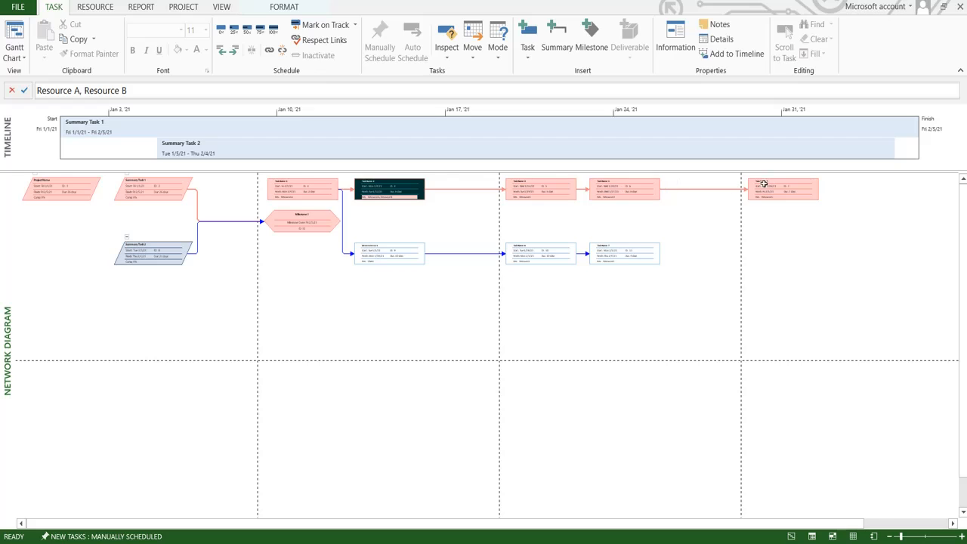
Trace the red critical chain at a readable size from Task Name 2 to Task Name 5 and back to Summary Task 1
click(928, 538)
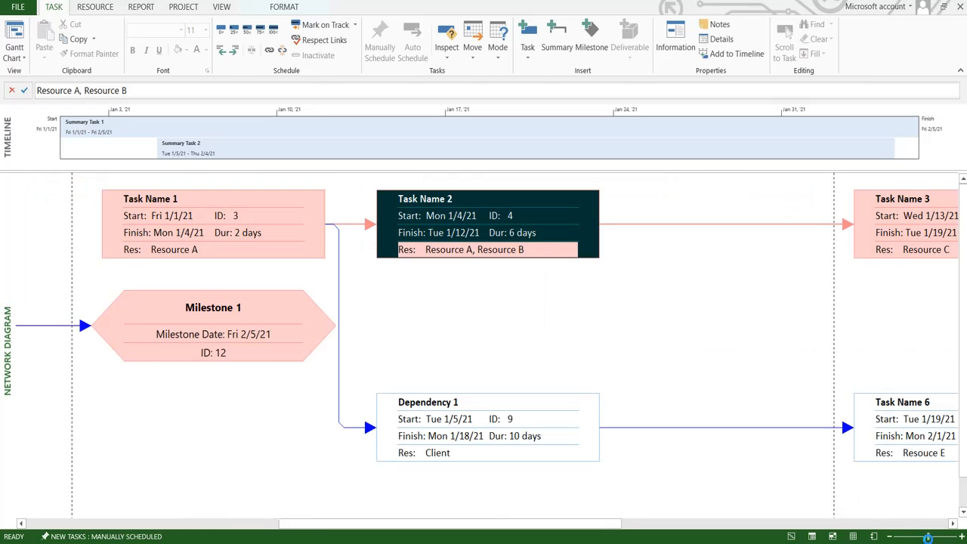
drag(927, 538, 925, 538)
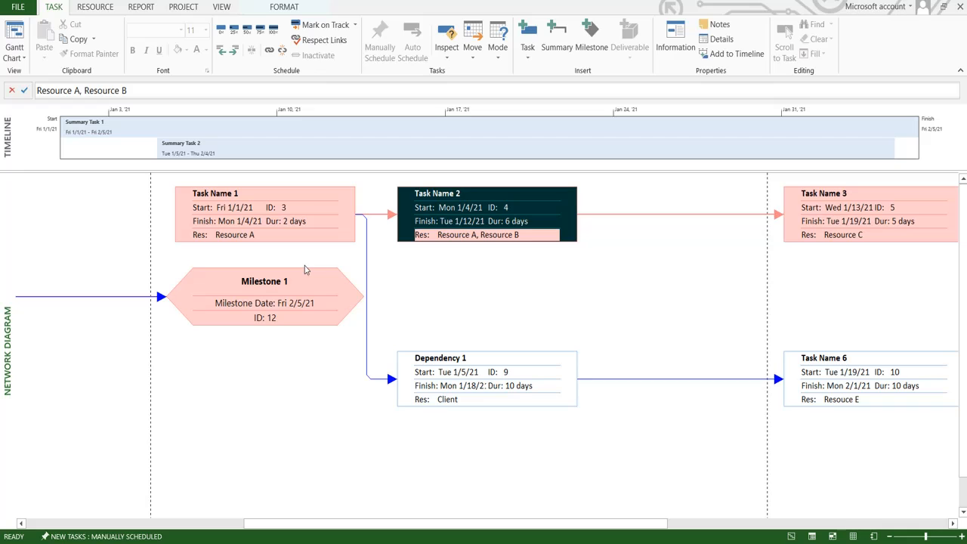
key(Right)
key(Right)
key(Right)
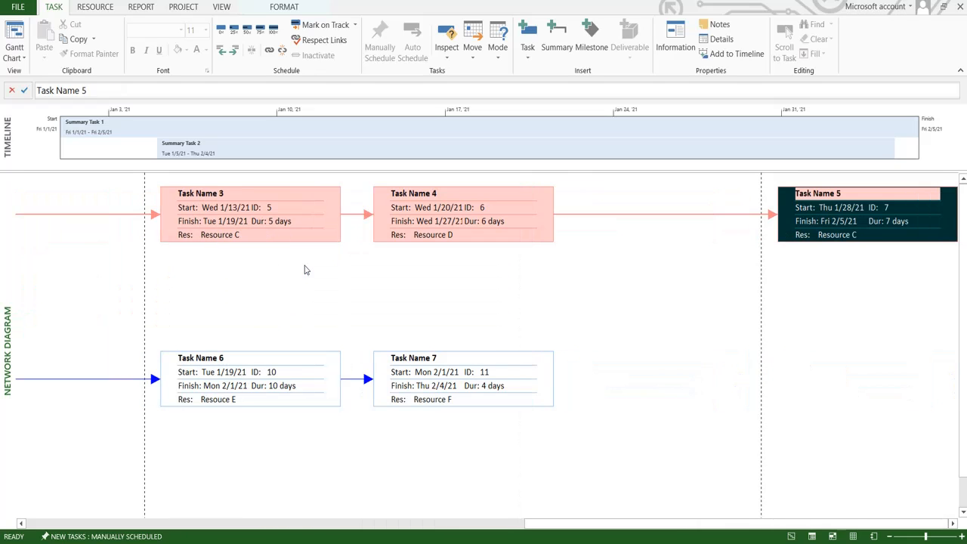
key(Left)
key(Right)
key(Left)
key(Left)
key(Left)
key(Left)
key(Left)
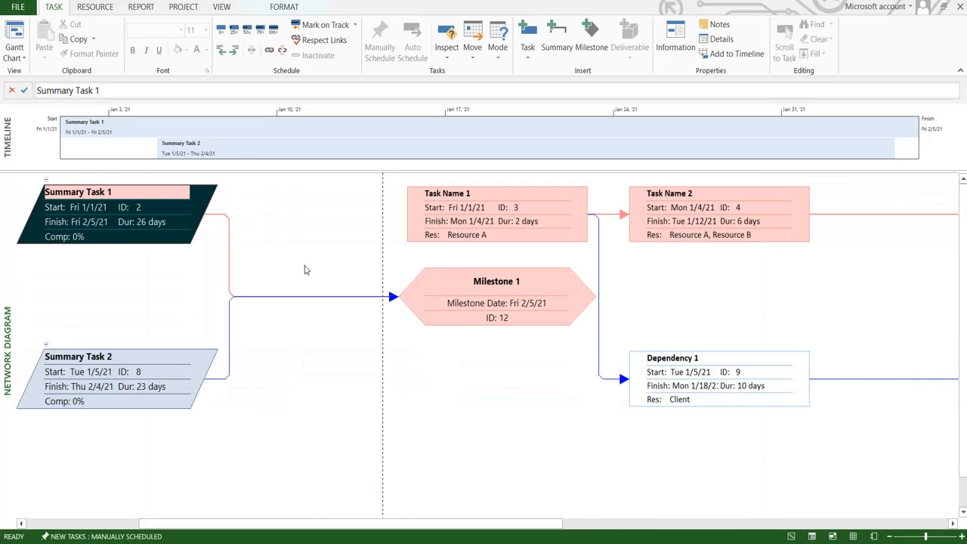
Examine how Summary Task 2, Milestone 1 and Task Name 2 are placed and linked, finishing on Task Name 1
key(Down)
key(Right)
key(Up)
key(Right)
key(Left)
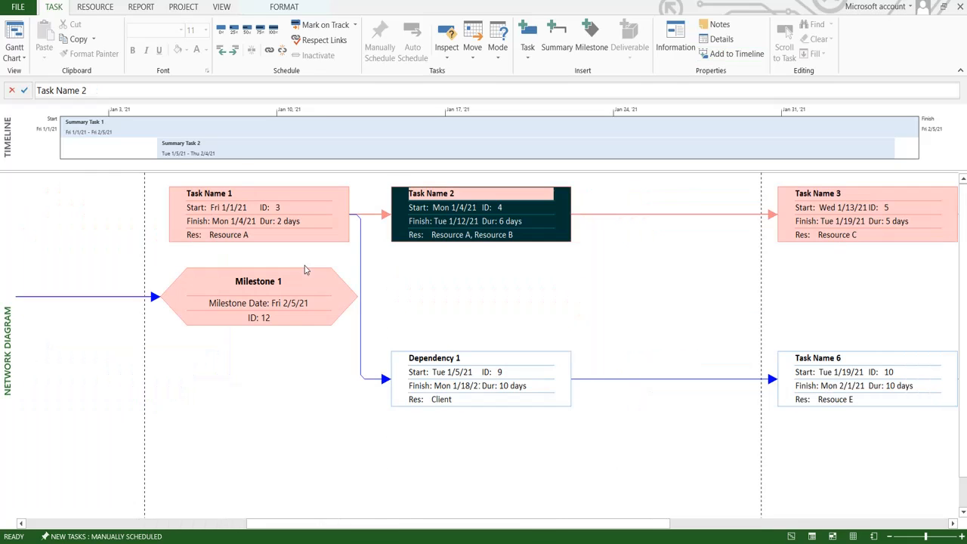
key(Down)
key(Left)
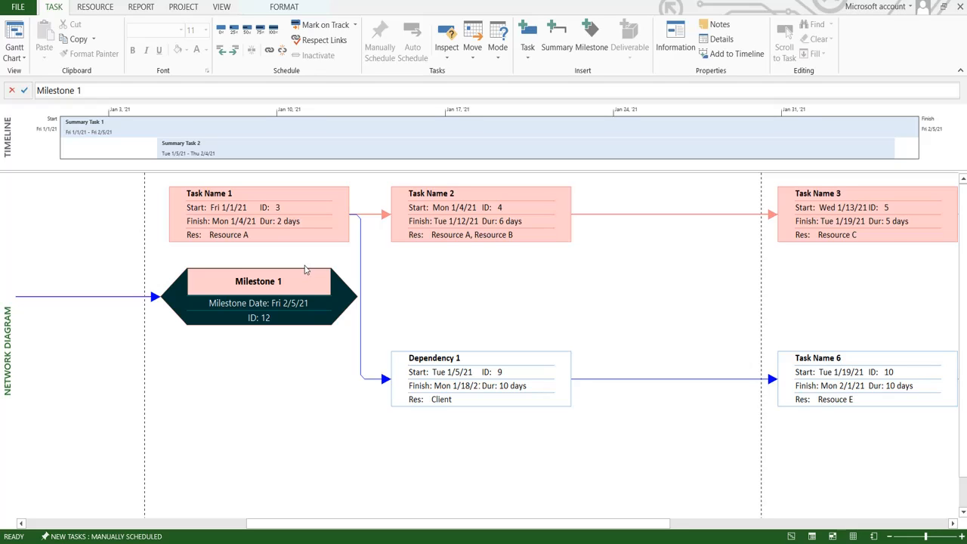
key(Up)
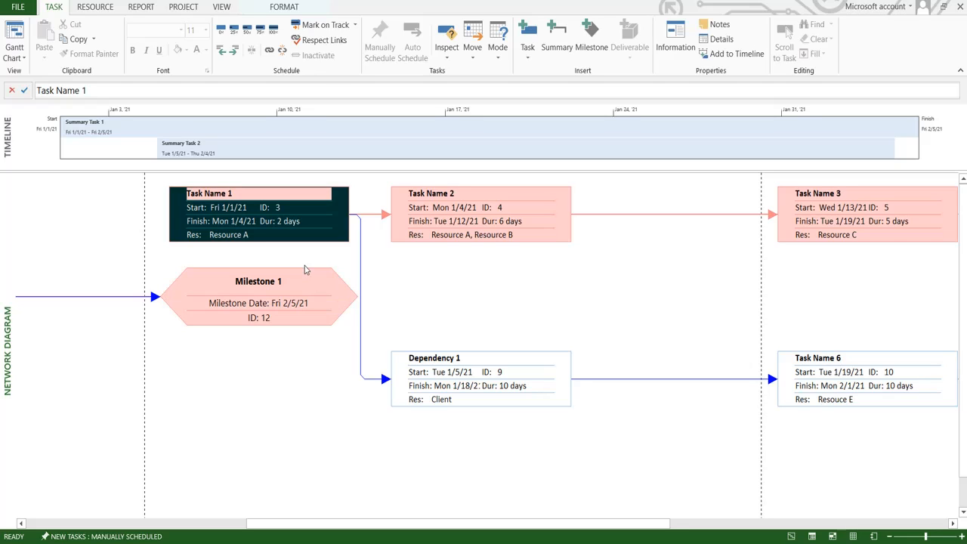
Follow the critical chain from Task Name 1 to Task Name 5 and back to Summary Task 1
key(Right)
key(Right)
key(Right)
key(Right)
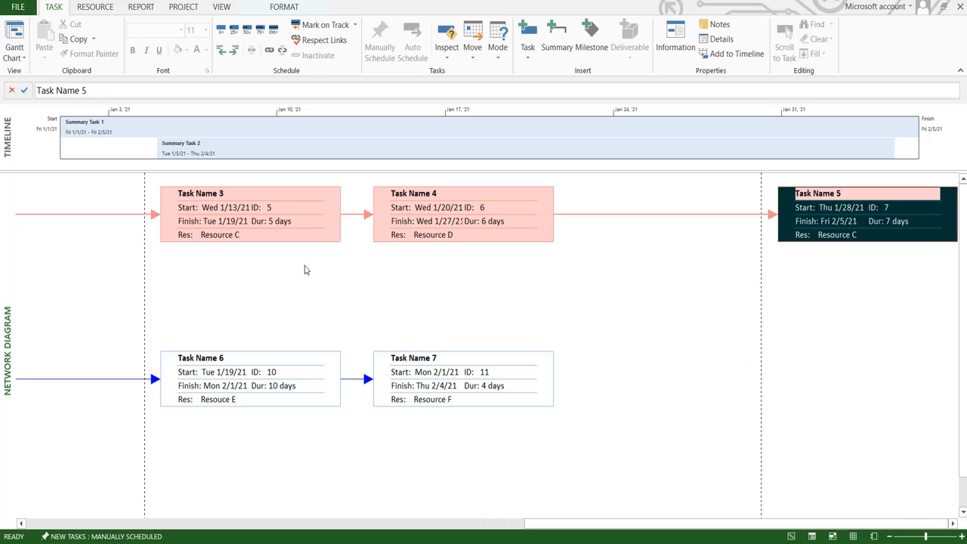
key(Left)
key(Left)
key(Left)
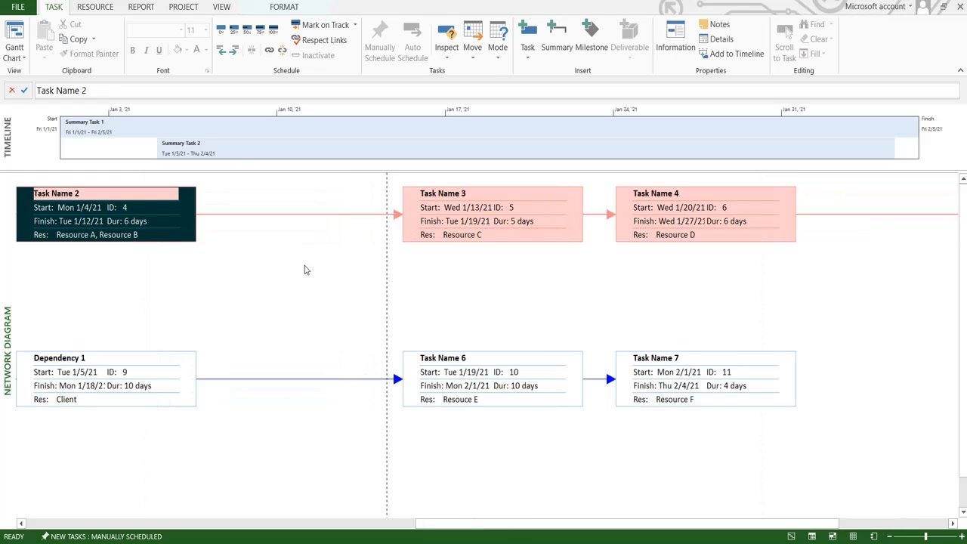
key(Left)
key(Left)
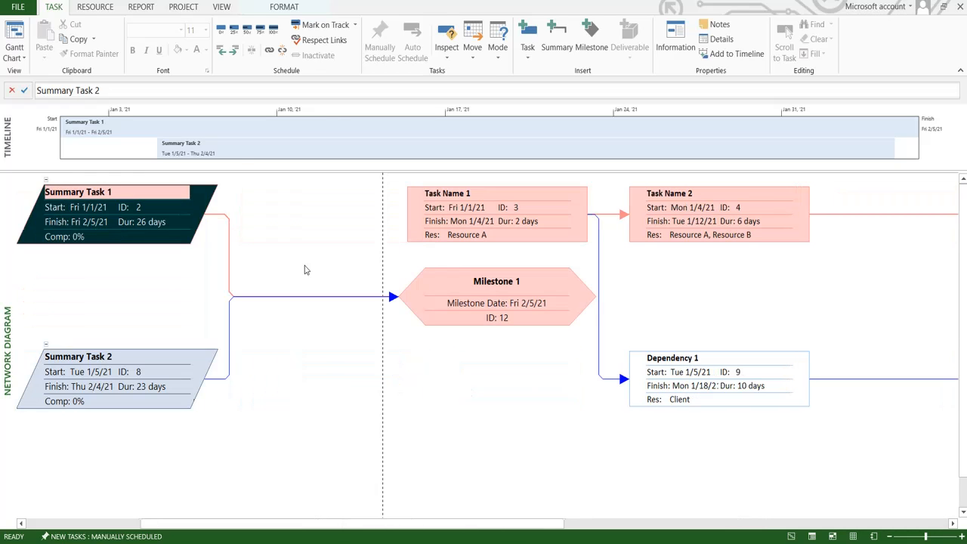
Inspect the links from Summary Task 1 and Summary Task 2 into Milestone 1
key(Down)
key(Right)
key(Up)
key(Left)
key(Down)
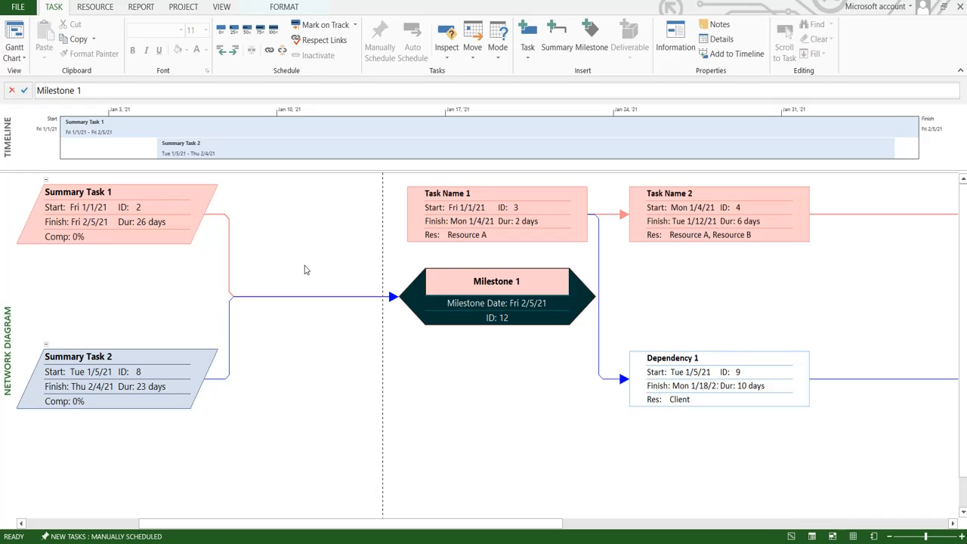
Follow the blue non-critical chain from Dependency 1 through Task Name 6 to Task Name 7 and back to Milestone 1
key(Right)
key(Right)
key(Right)
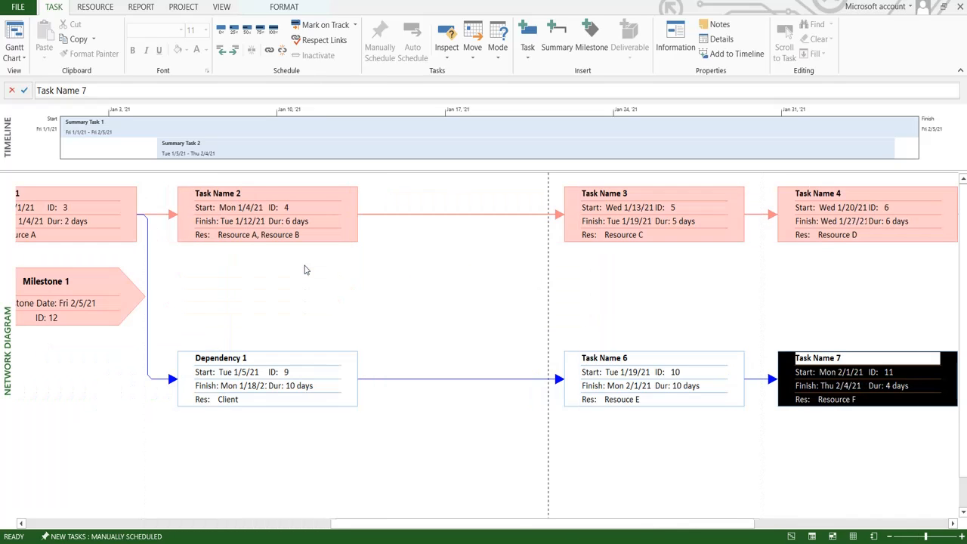
key(Right)
key(Left)
key(Down)
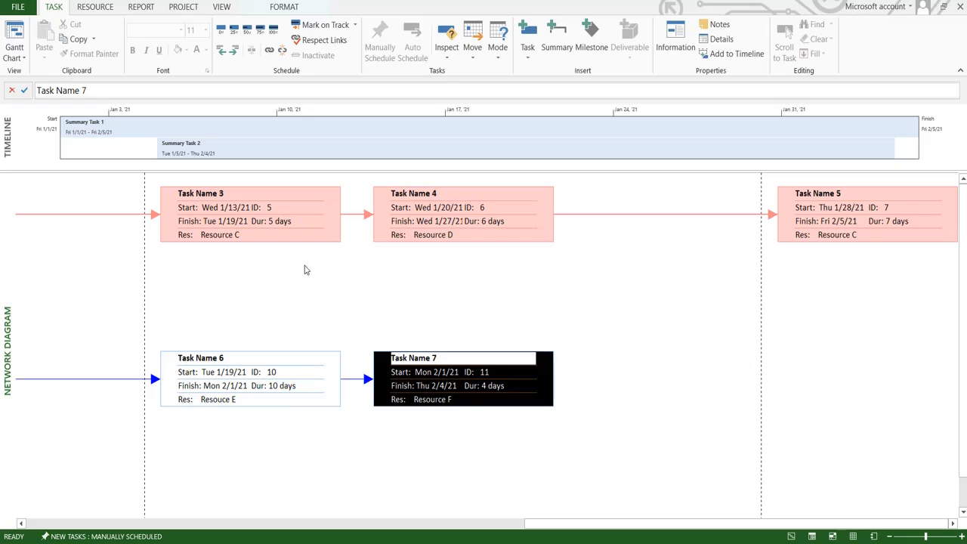
key(Left)
key(Right)
key(Left)
key(Right)
key(Left)
key(Left)
key(Left)
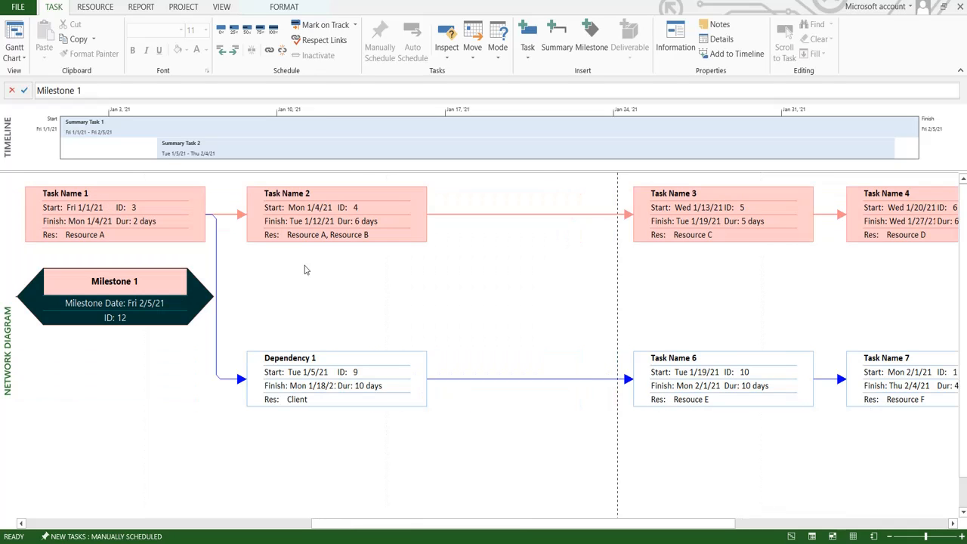
Recheck Dependency 1 and Task Name 6 on the non-critical chain, returning to Milestone 1
key(Right)
key(Right)
key(Right)
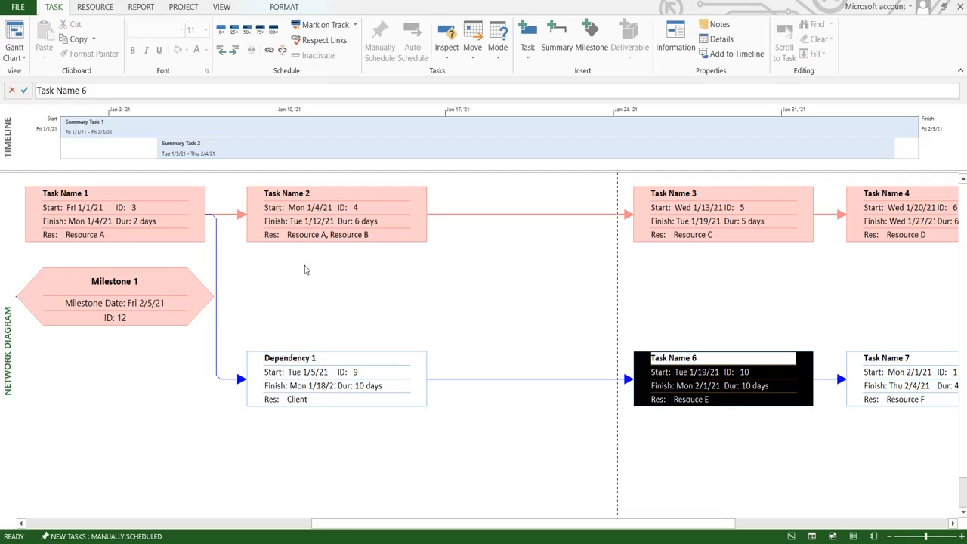
key(Left)
key(Left)
key(Left)
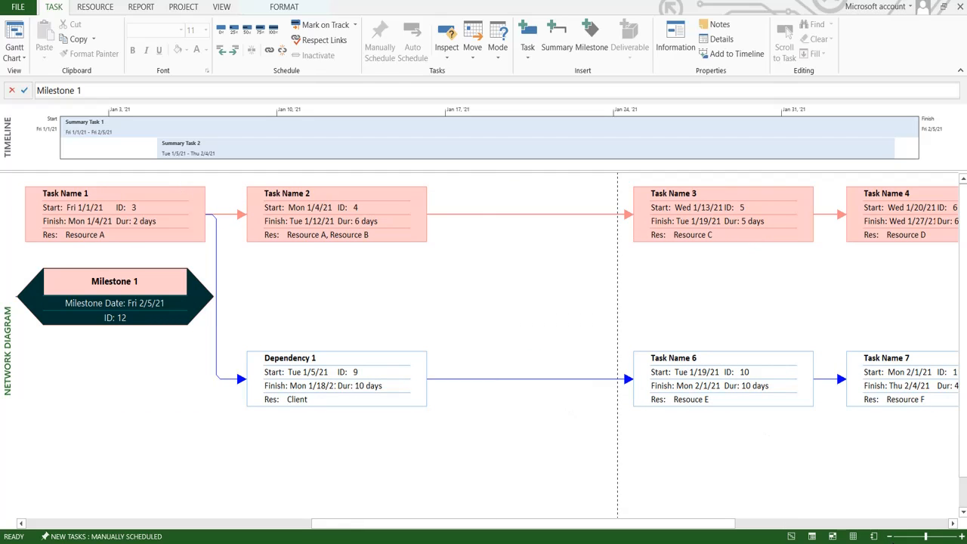
Review the complete network diagram at a reduced size and return to the Gantt Chart view
click(891, 536)
click(891, 536)
click(891, 536)
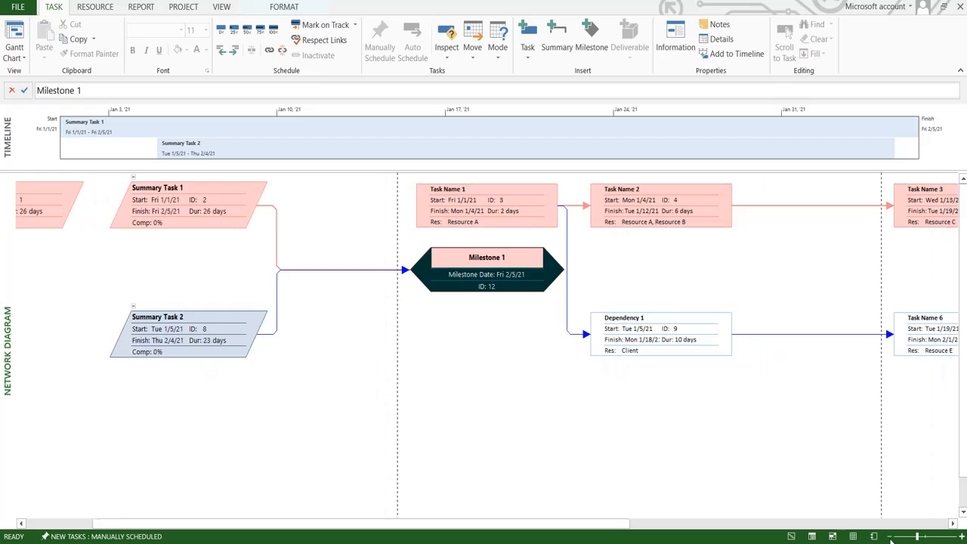
click(891, 536)
click(891, 538)
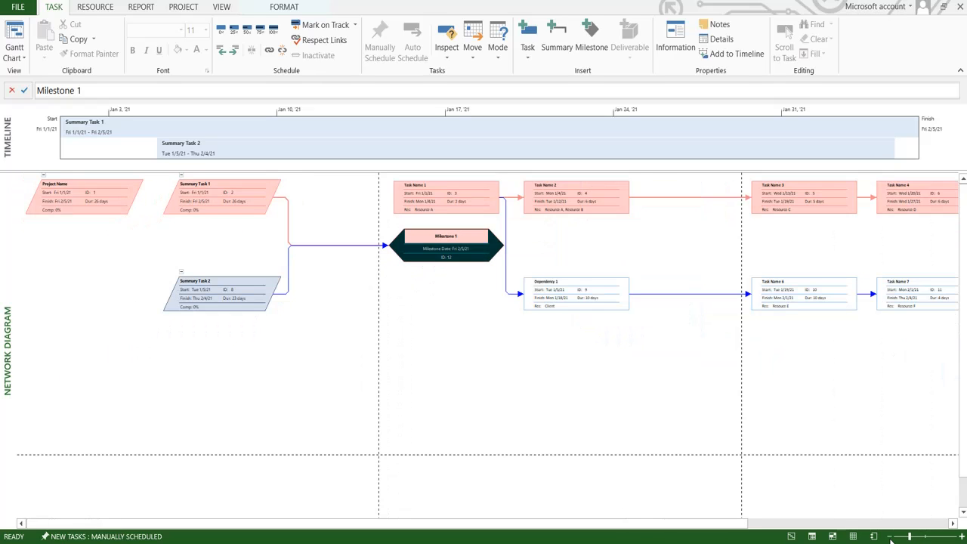
click(891, 538)
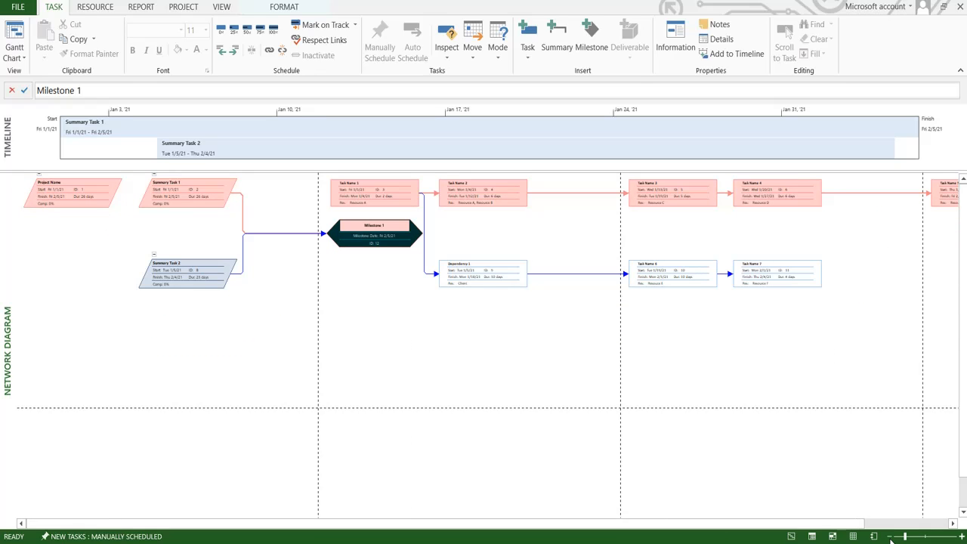
click(891, 536)
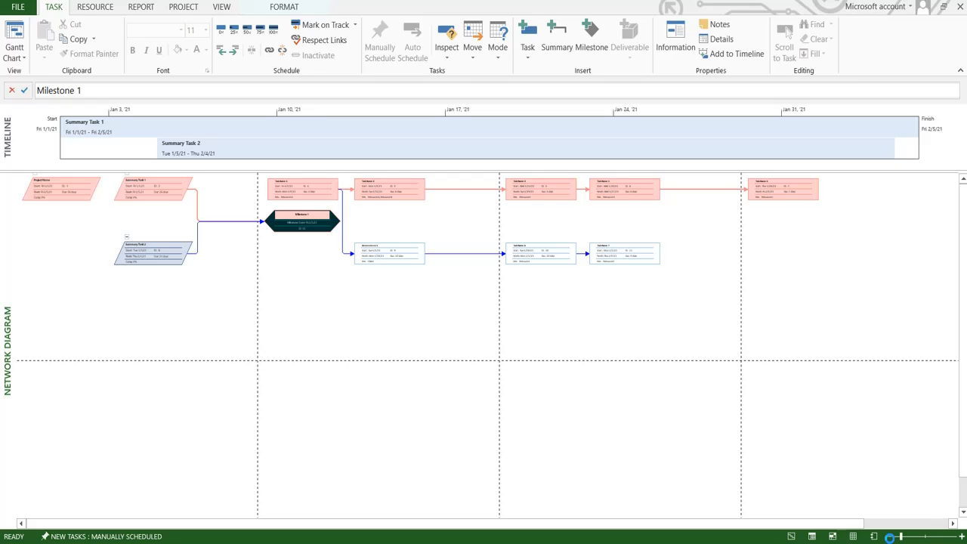
click(15, 33)
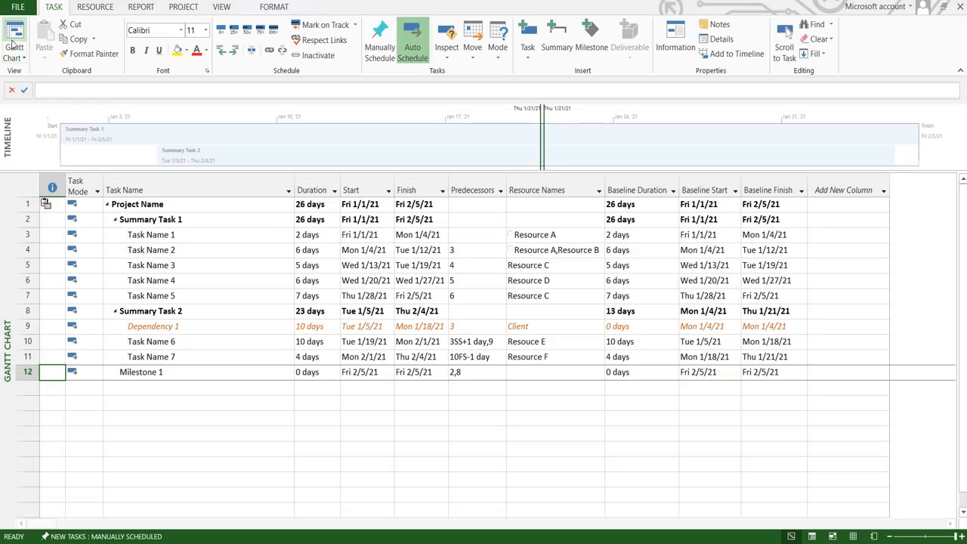